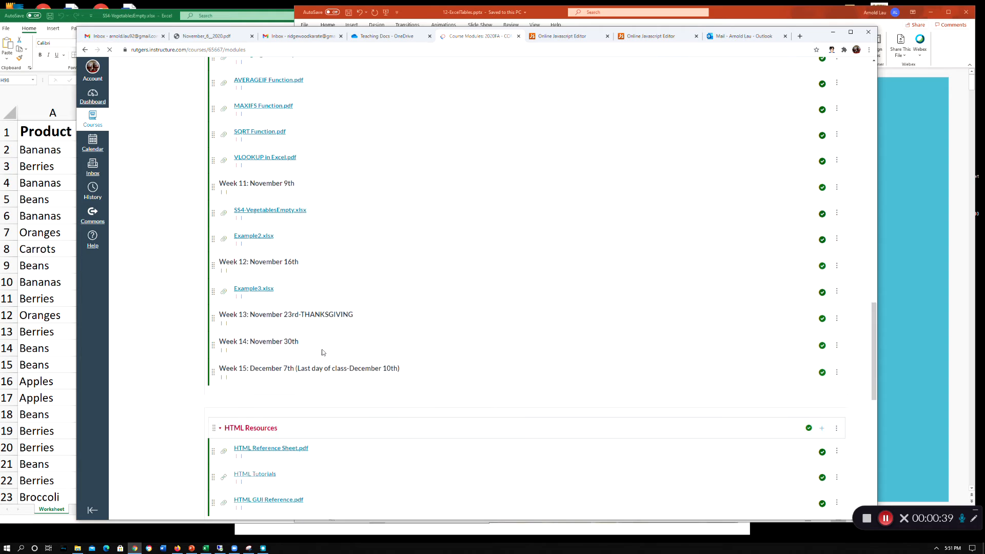
Step: Look through the course modules page for the Excel files and resources listed under the weekly headings
scroll(308, 390, down, 4)
scroll(308, 377, down, 3)
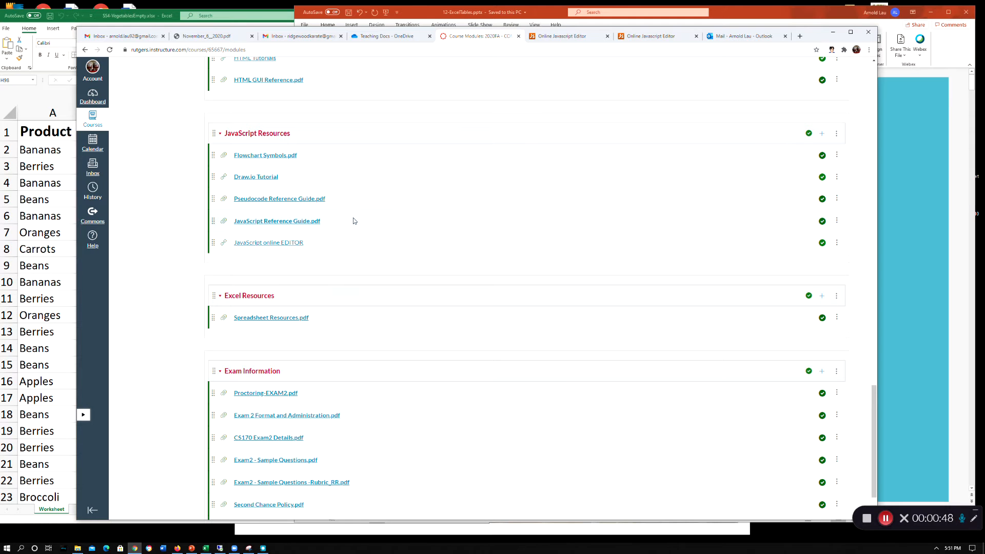
scroll(325, 223, up, 3)
scroll(323, 222, up, 4)
scroll(323, 222, up, 2)
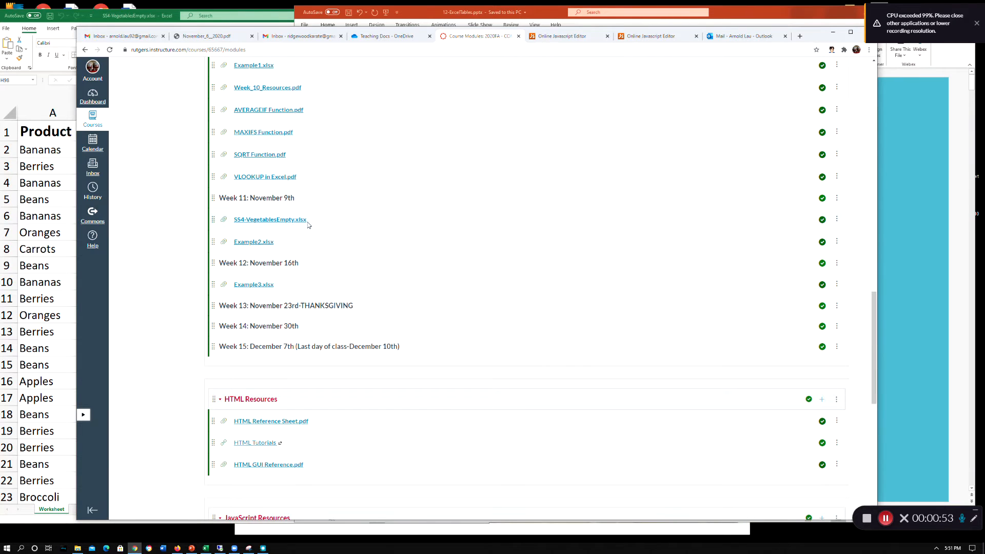
scroll(282, 220, up, 1)
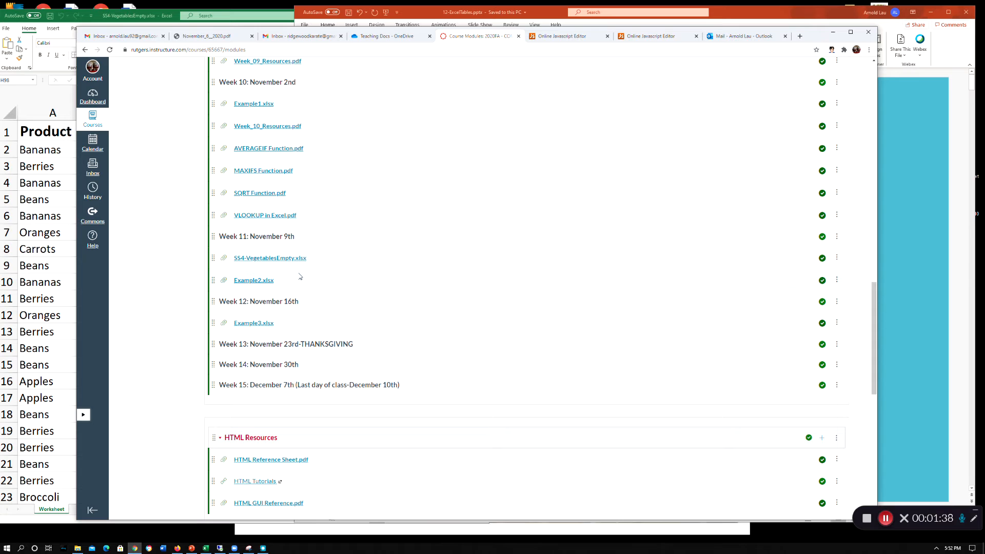
Step: Switch to the 12-ExcelTables PowerPoint presentation, show the Prepare the Data slide, and widen the window over the Excel workbook
click(122, 19)
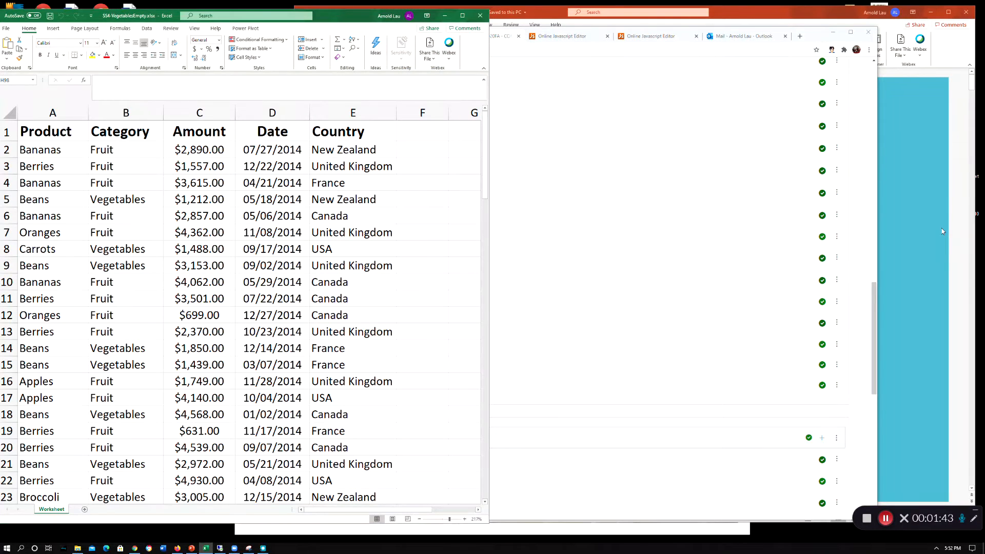
click(942, 231)
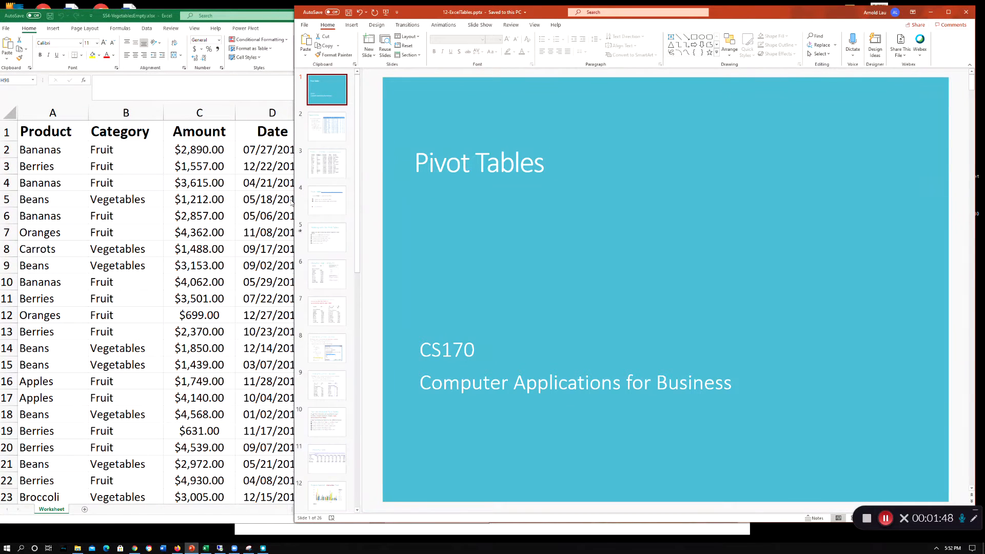
drag(295, 201, 425, 182)
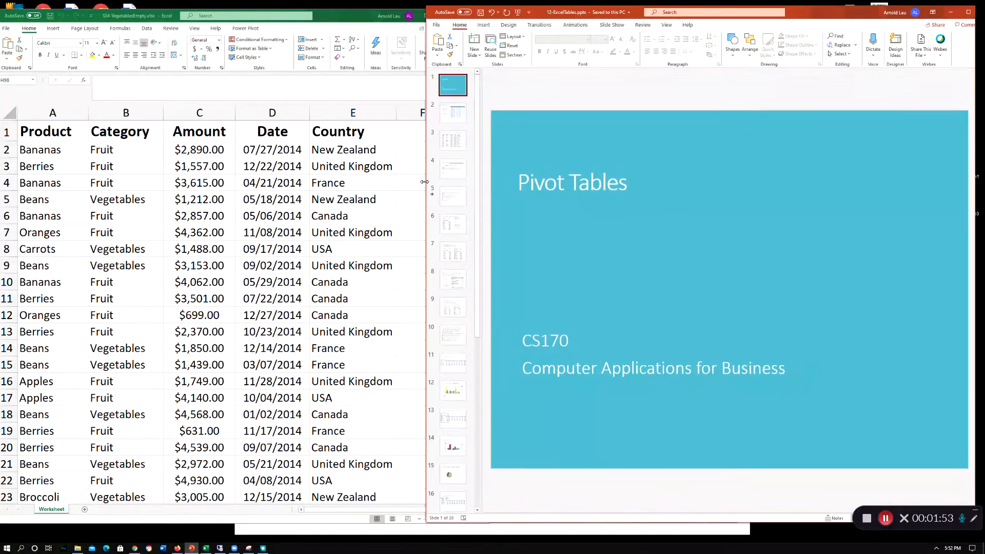
click(444, 113)
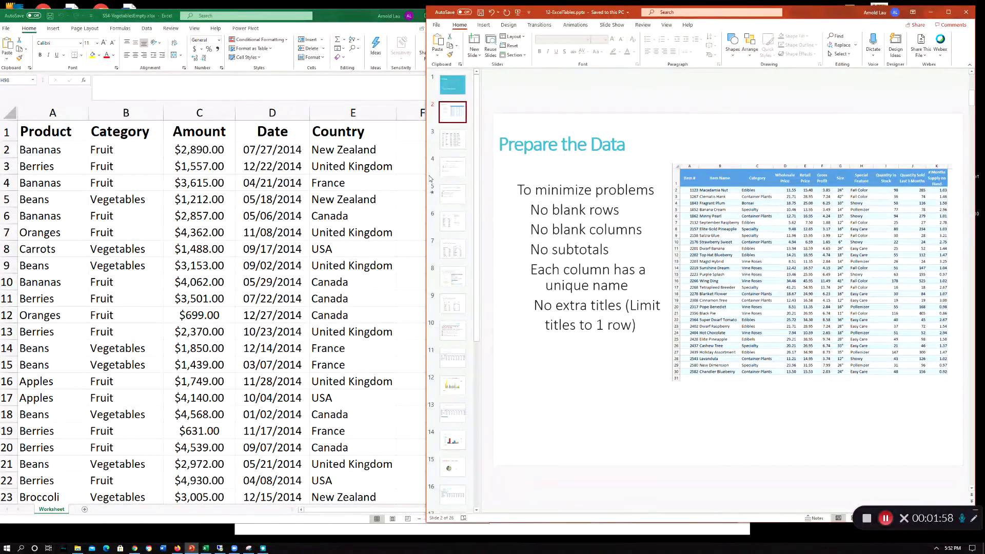
drag(423, 181, 51, 182)
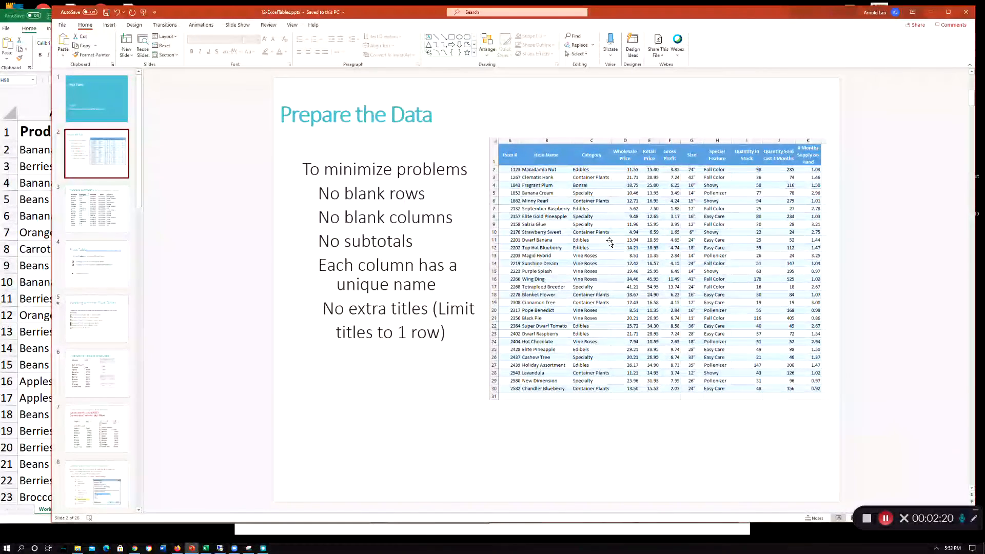
Step: Review the sample table on the Prepare the Data slide and read slides 3 through 6 about pivot tables
click(537, 194)
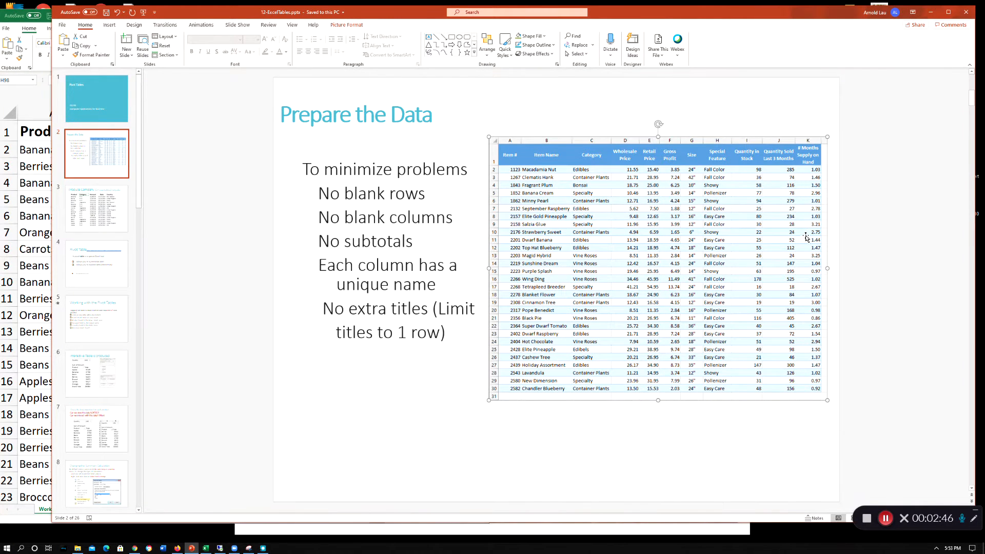
click(370, 460)
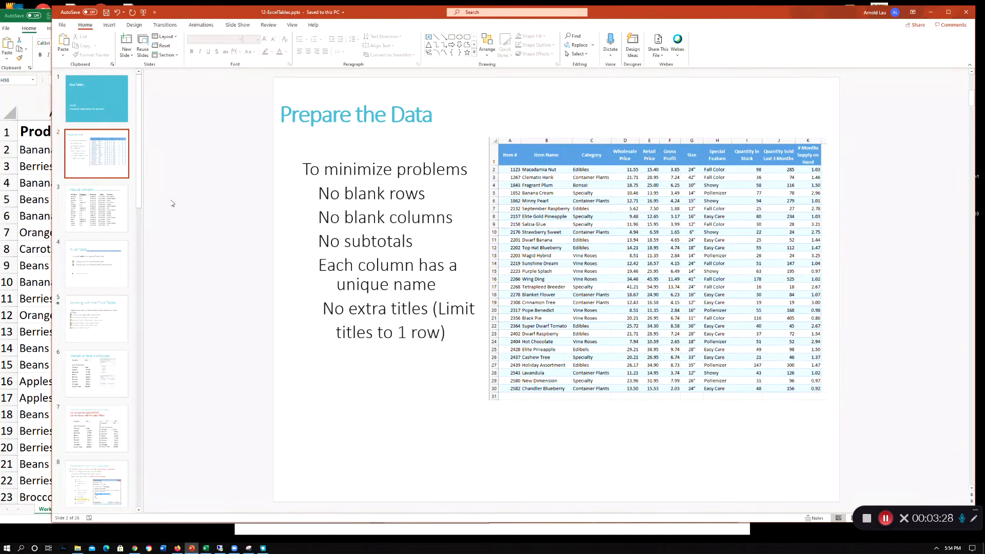
click(87, 220)
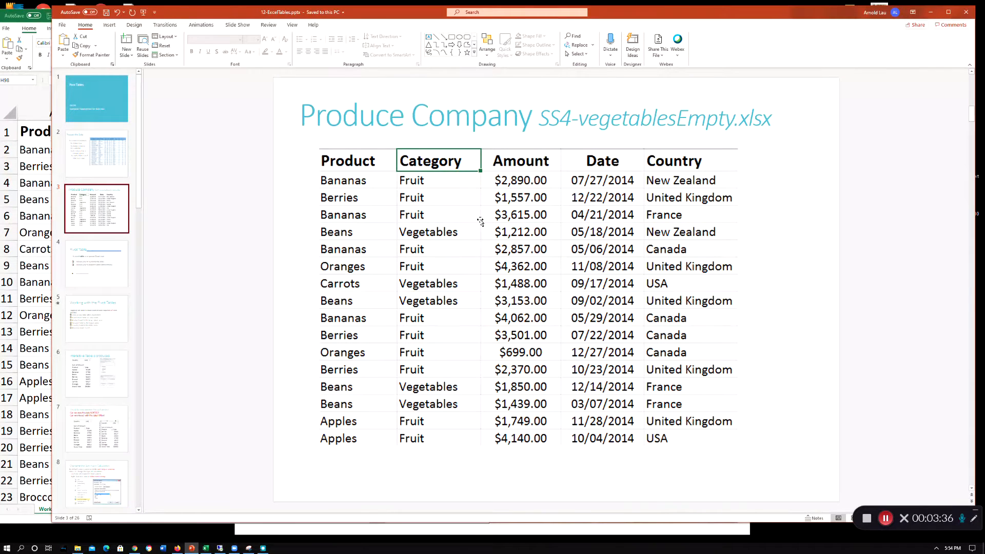
click(85, 267)
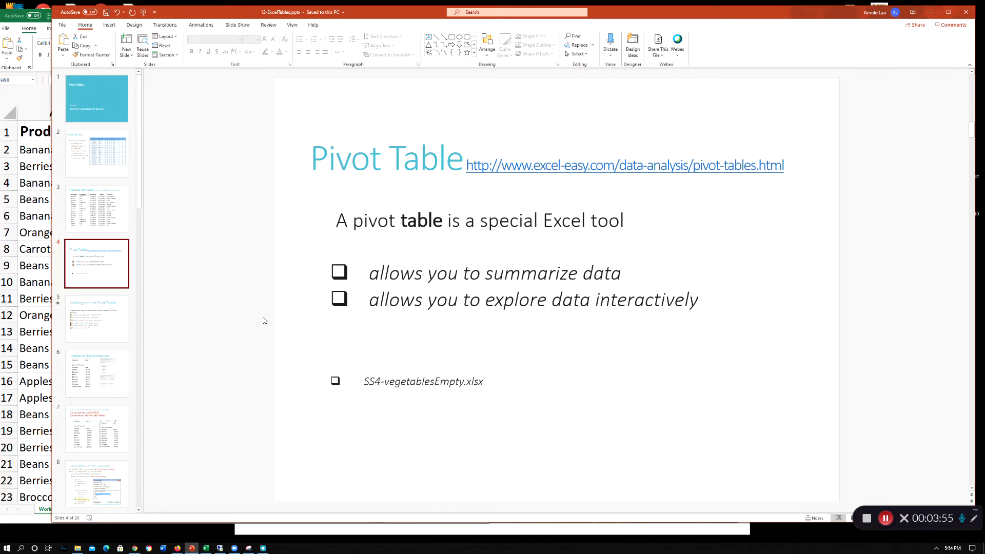
click(94, 329)
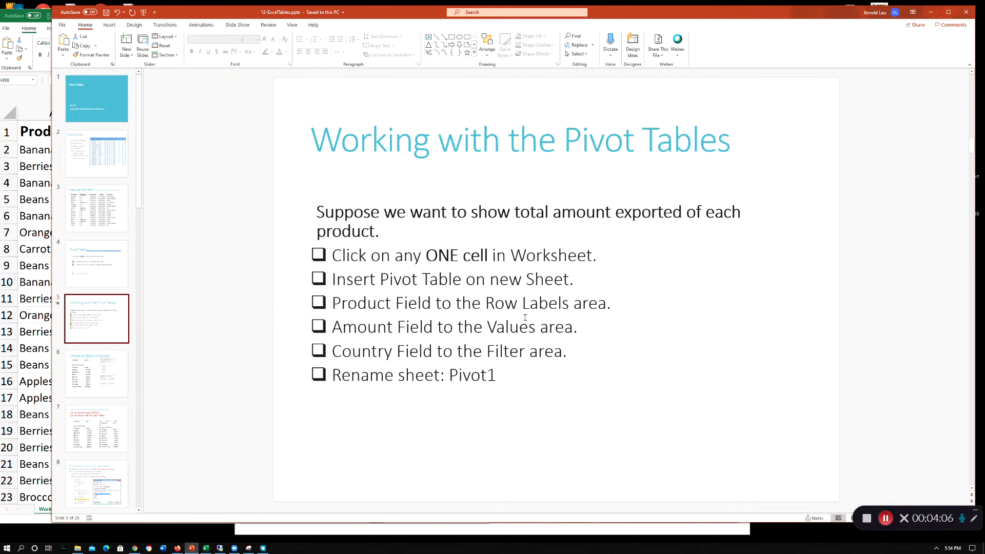
click(95, 381)
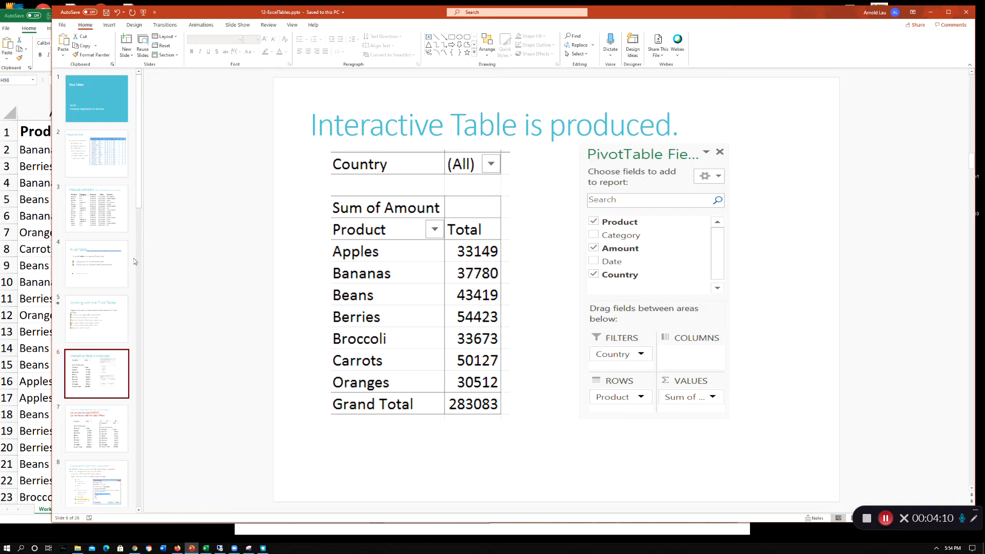
Step: Narrow the PowerPoint window to sit beside the Excel workbook and minimize the browser
drag(49, 269, 519, 232)
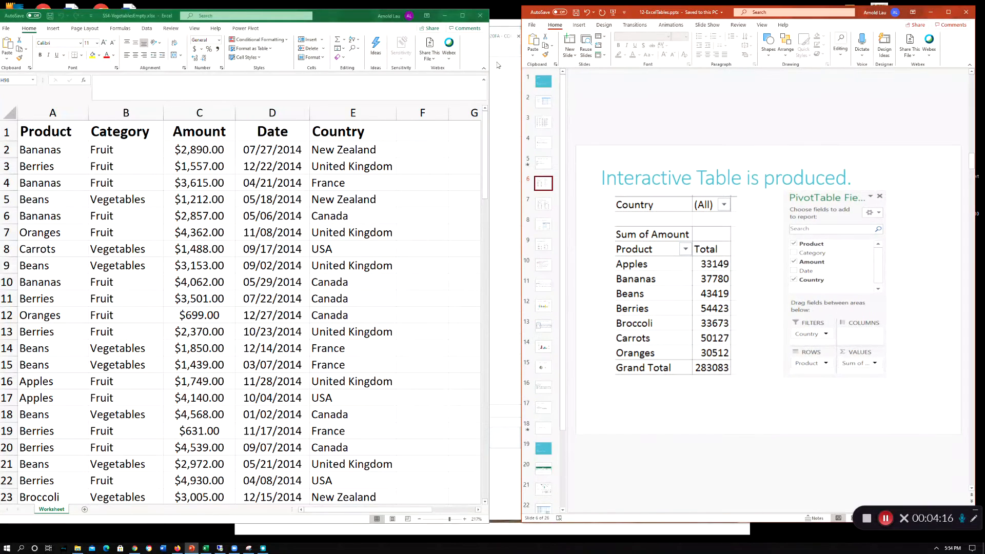
click(500, 37)
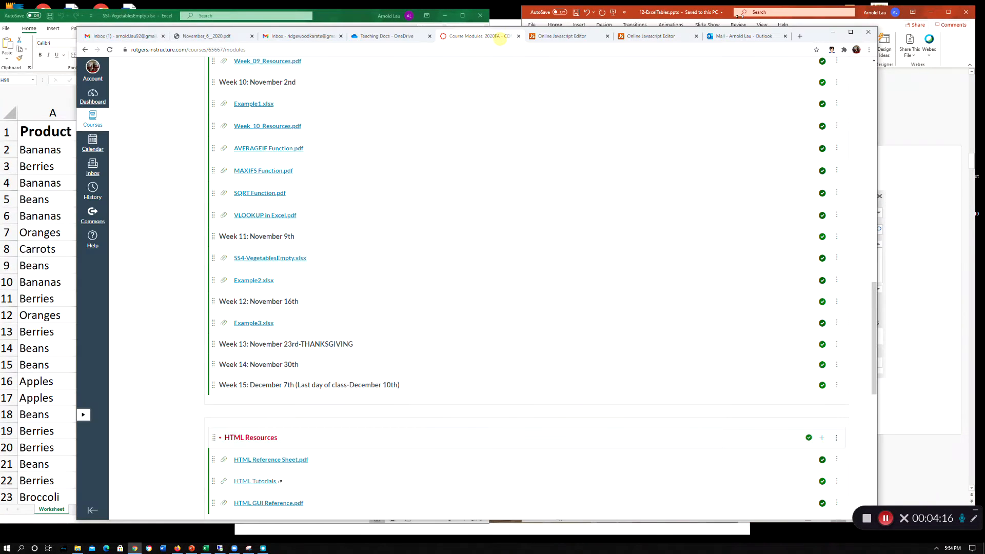
click(832, 32)
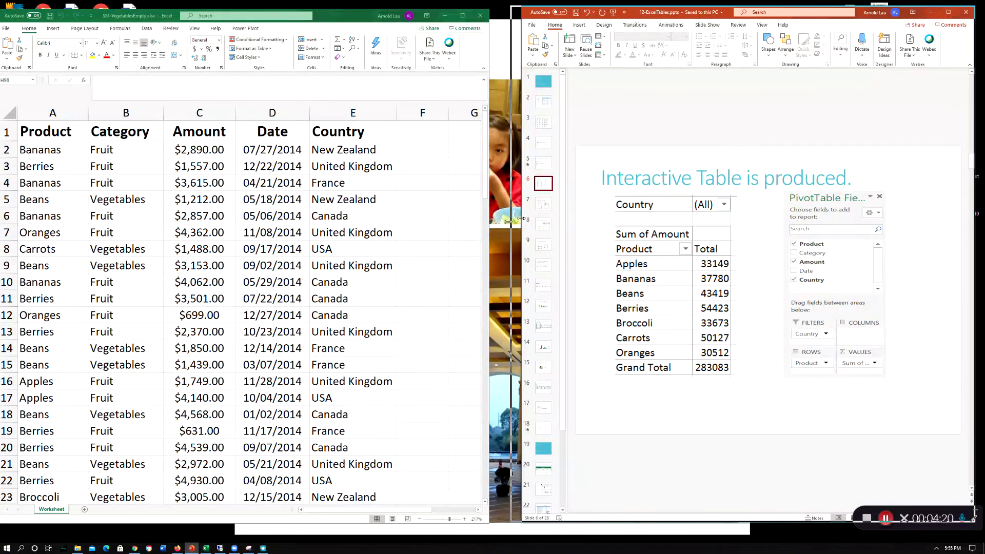
drag(520, 219, 501, 226)
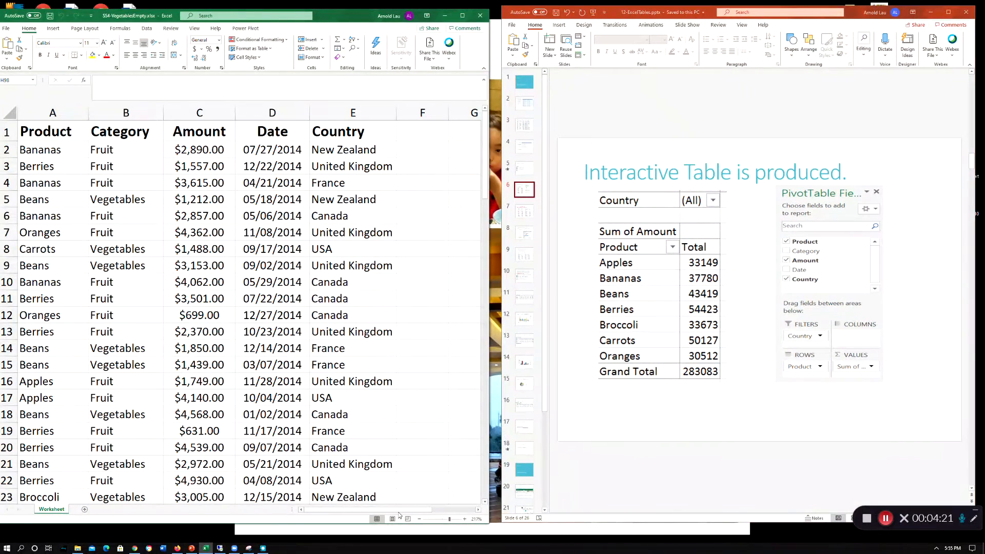
Step: In the Excel worksheet, enter box1 in cell H3 and box2 in cell I3
drag(401, 510, 450, 502)
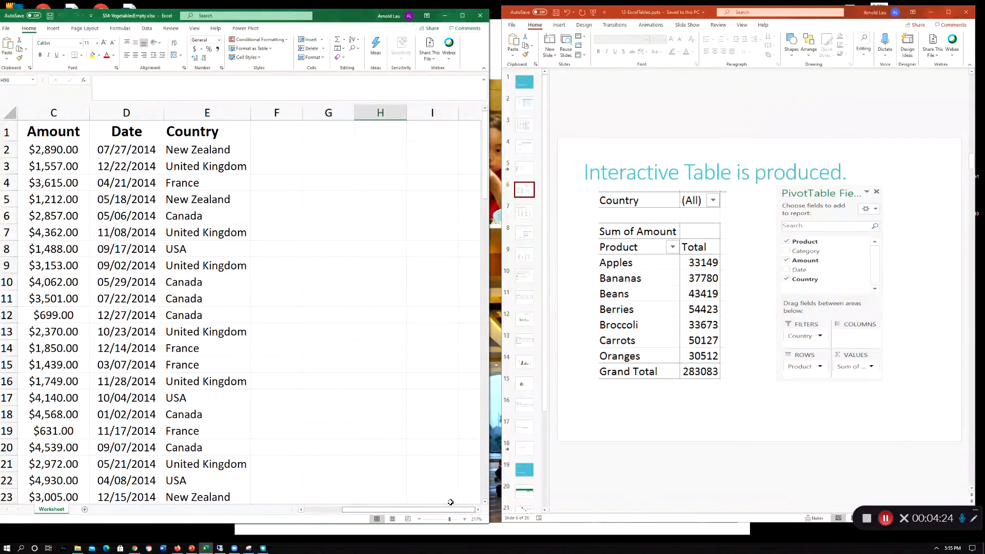
click(370, 169)
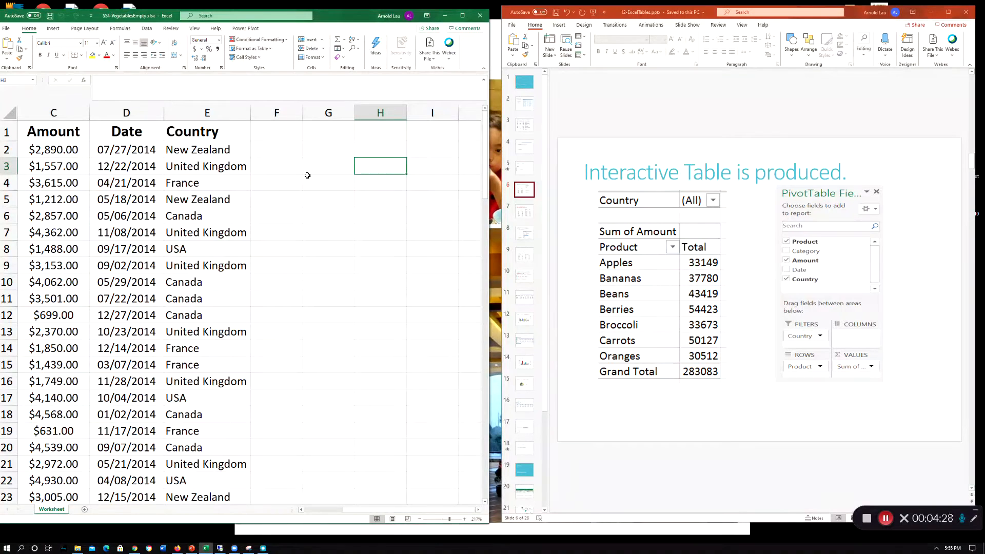
text(box1)
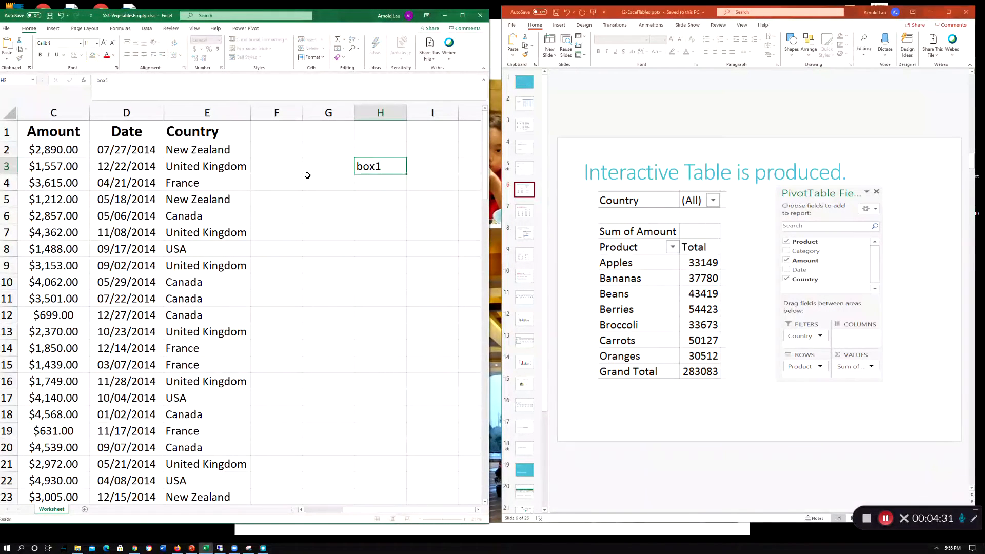
key(Return)
key(Up)
key(Right)
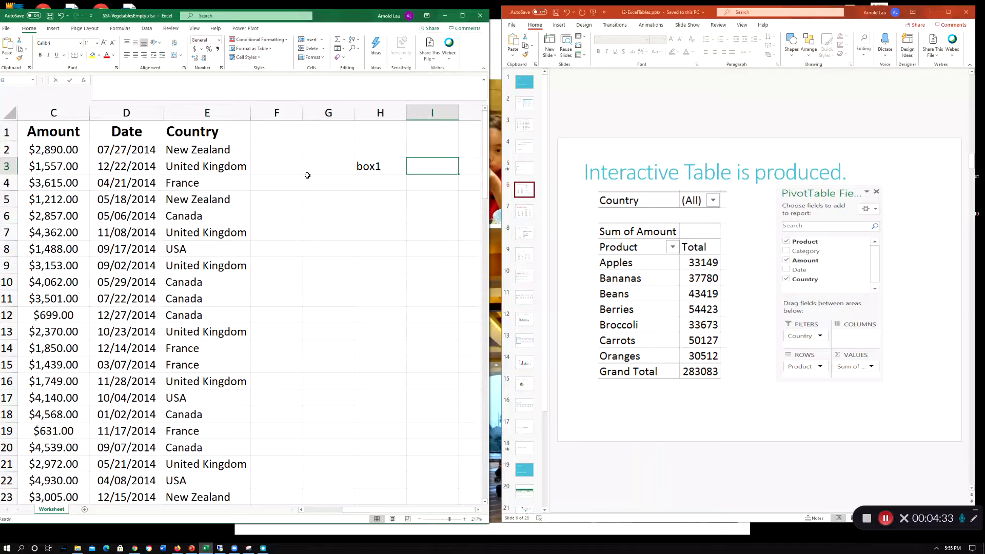
text(box2)
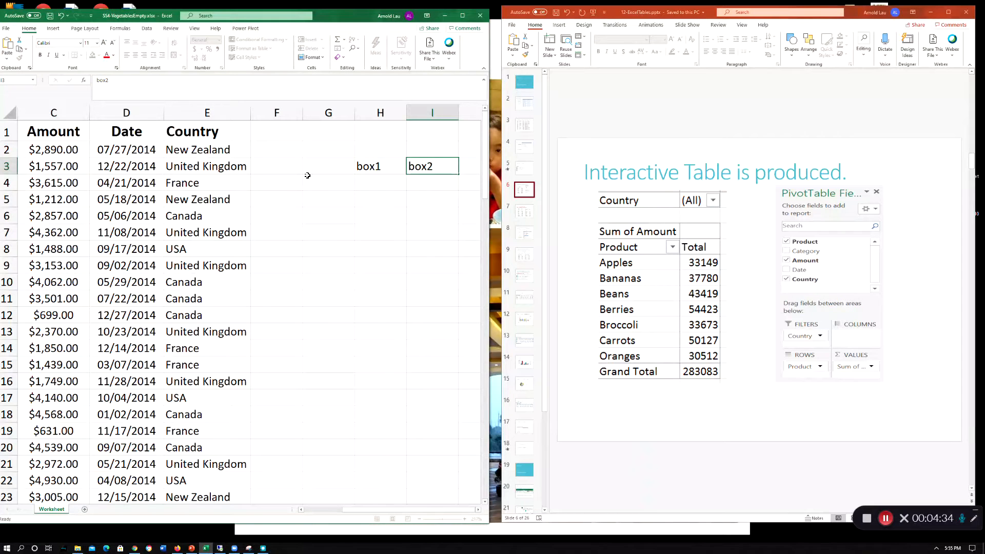
key(Return)
Step: Merge and center cells H3 and I3, keeping only the first value, after widening the Excel window
click(386, 164)
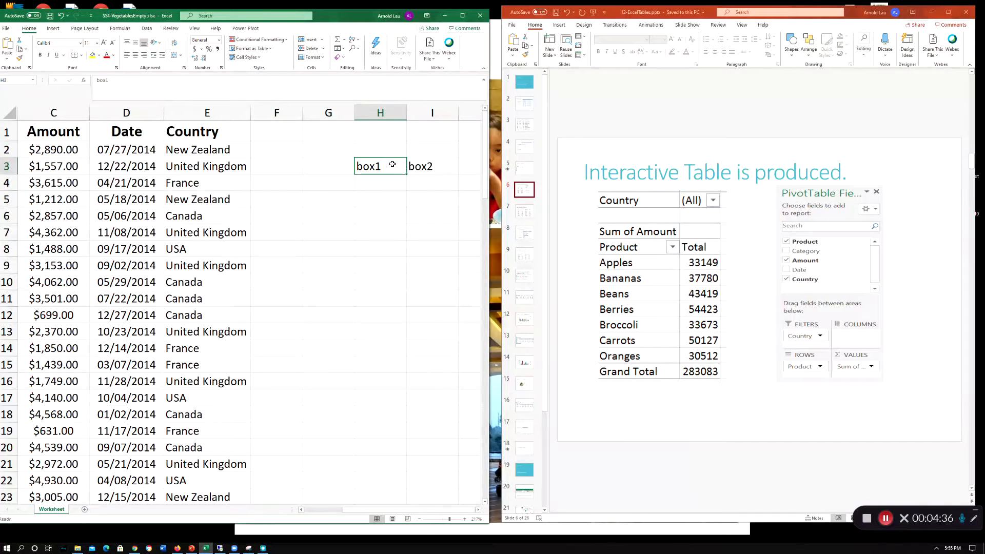
key(shift+Right)
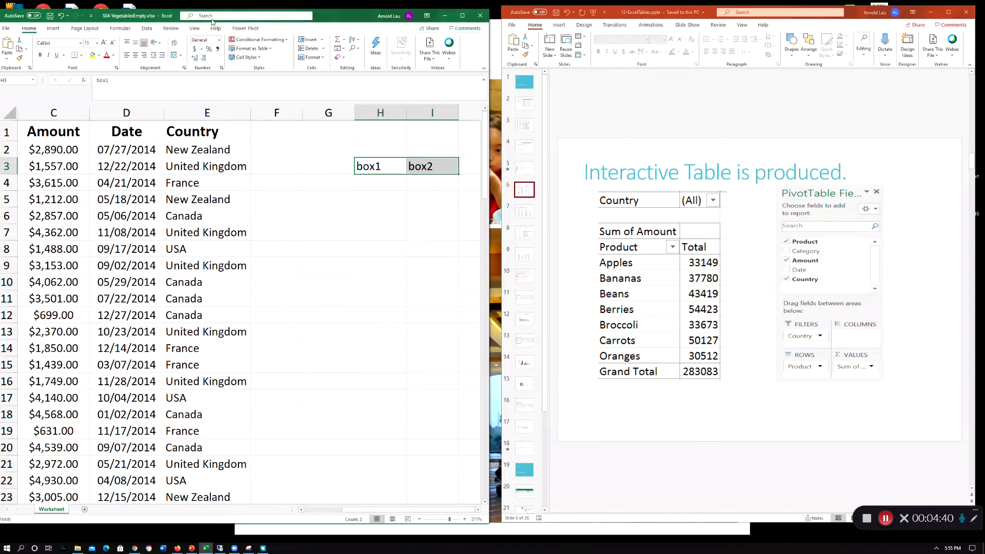
drag(352, 26, 381, 29)
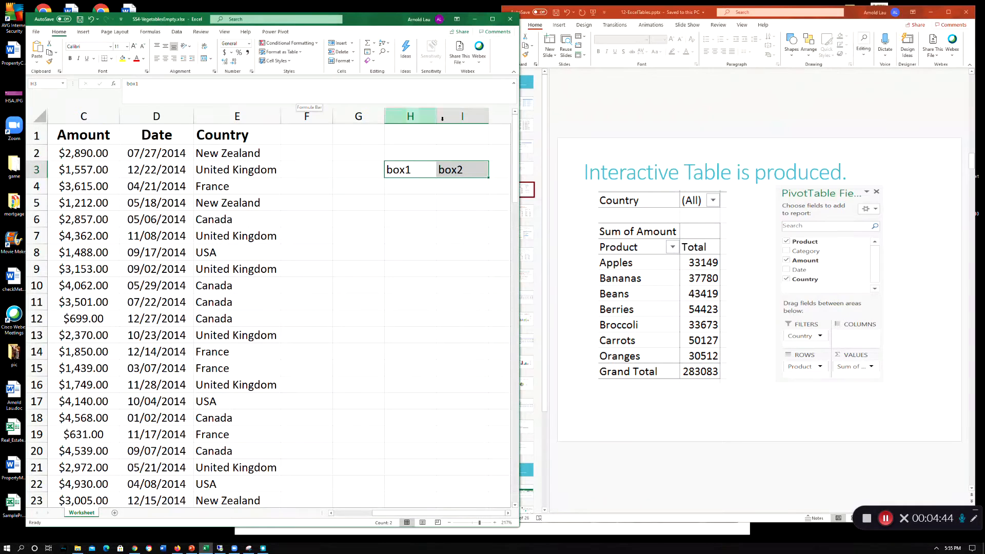
drag(519, 101, 750, 103)
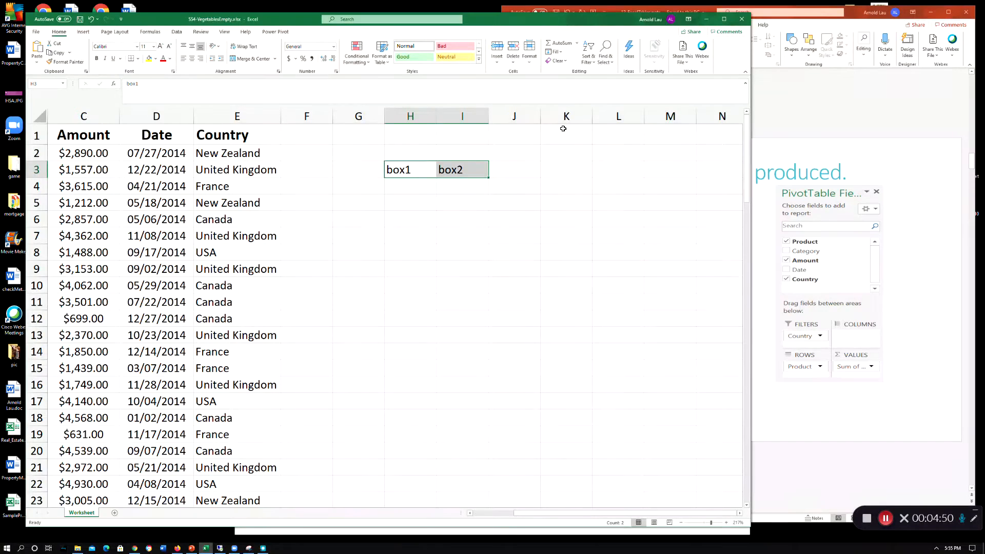
click(247, 60)
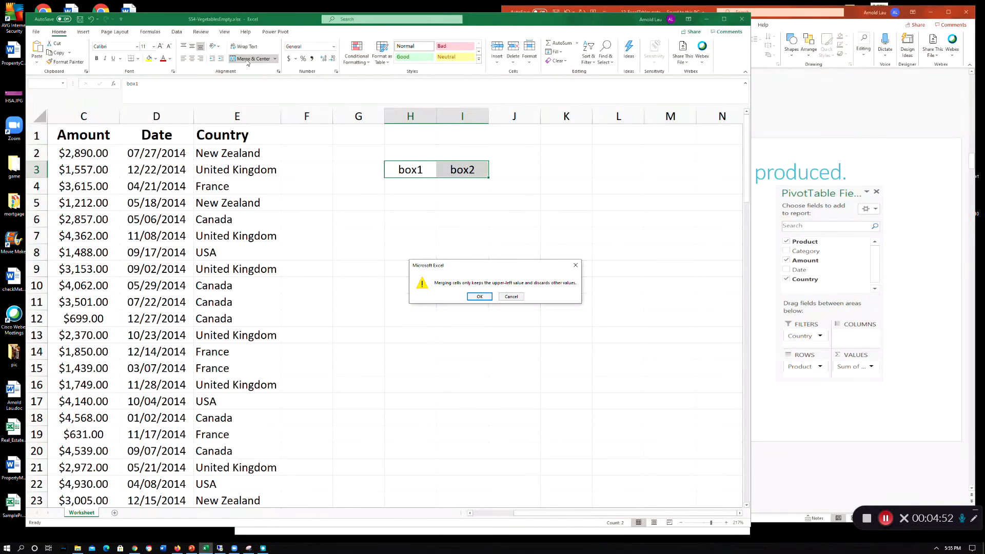
click(479, 297)
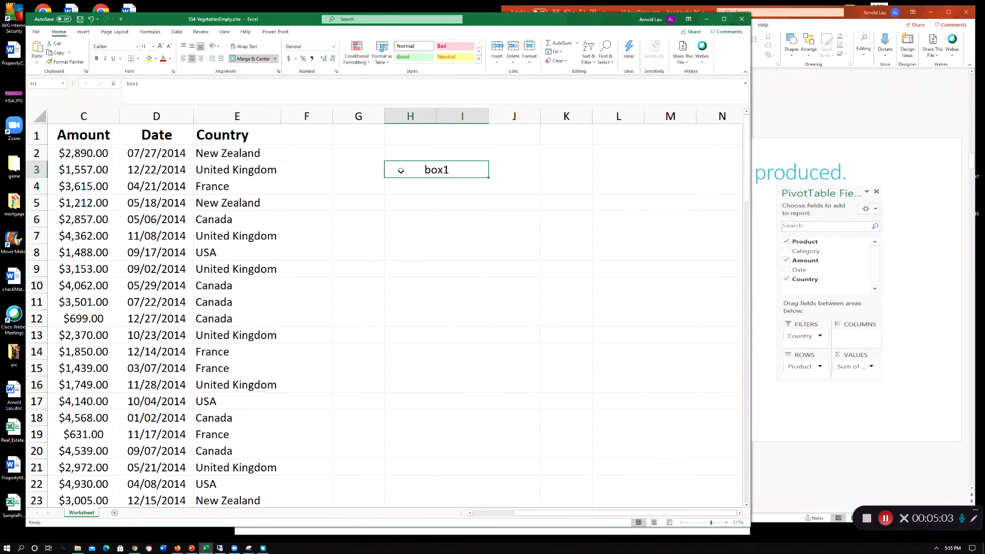
Step: Enter col1 in cell F3 and col2 in cell G3
click(305, 174)
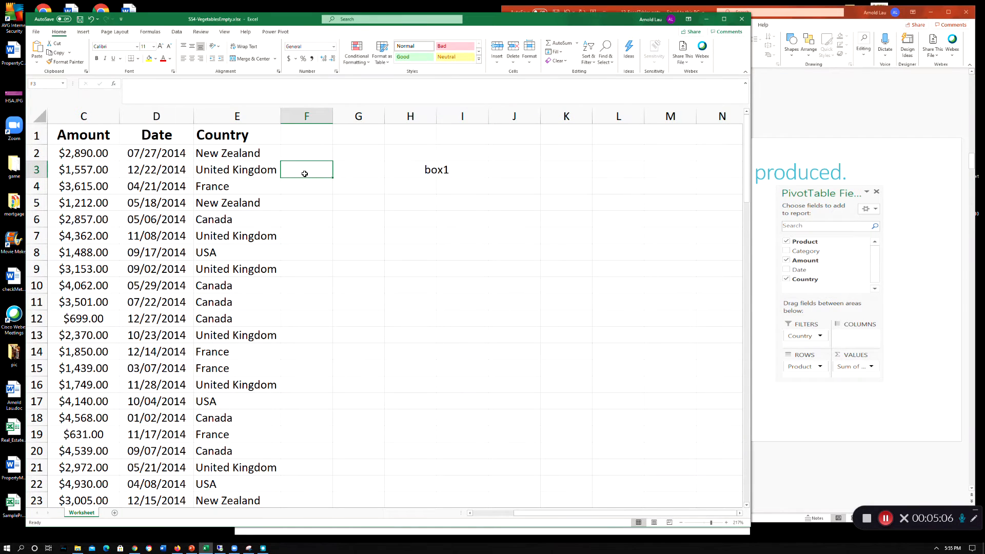
text(col1)
key(Return)
key(Up)
key(Right)
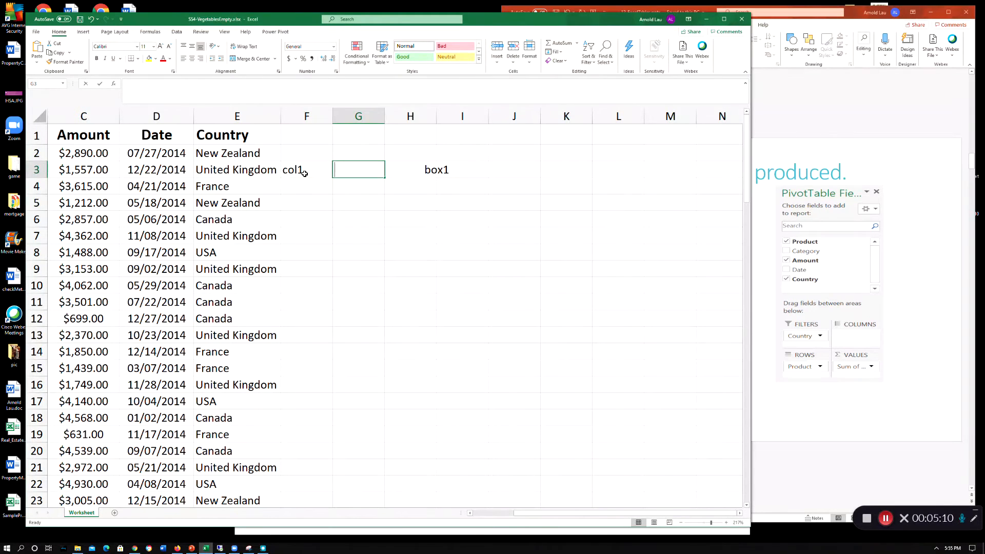
text(col2)
key(Return)
Step: Move the active cell around the merged box1 cell to examine how selection behaves there
key(Up)
key(Right)
key(Right)
key(Left)
key(Right)
key(Left)
key(Down)
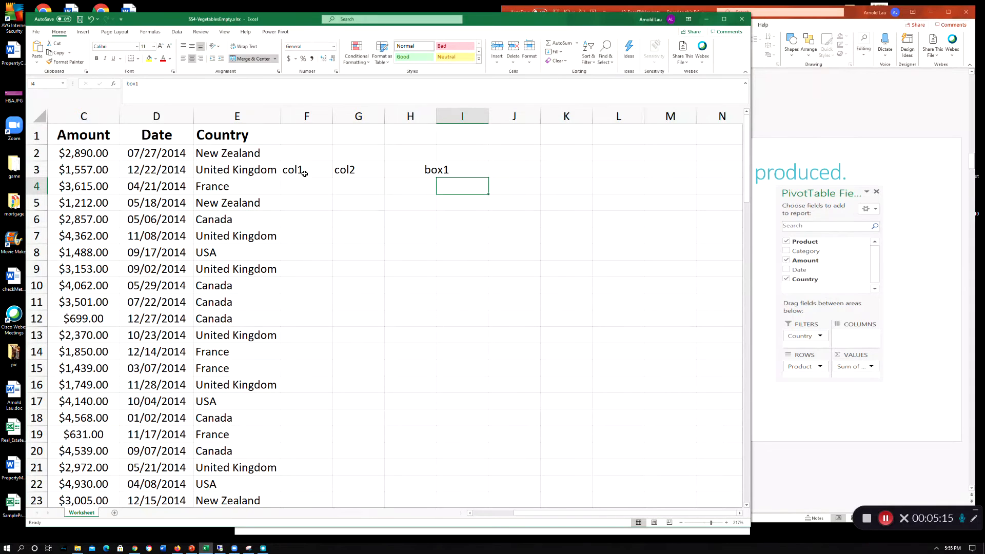
key(Down)
key(Left)
key(Left)
key(Up)
key(Right)
key(Down)
key(Up)
key(Up)
key(Right)
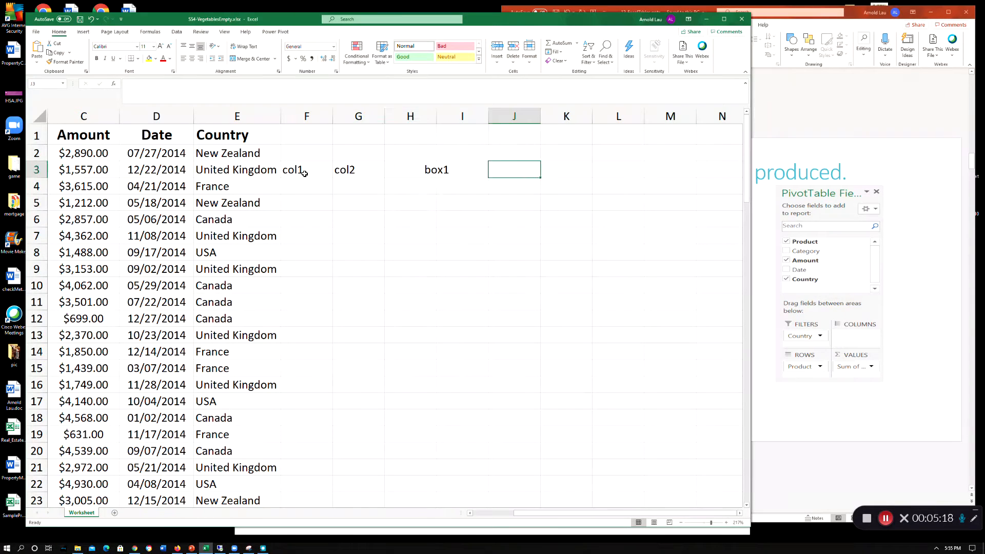
key(Left)
key(Left)
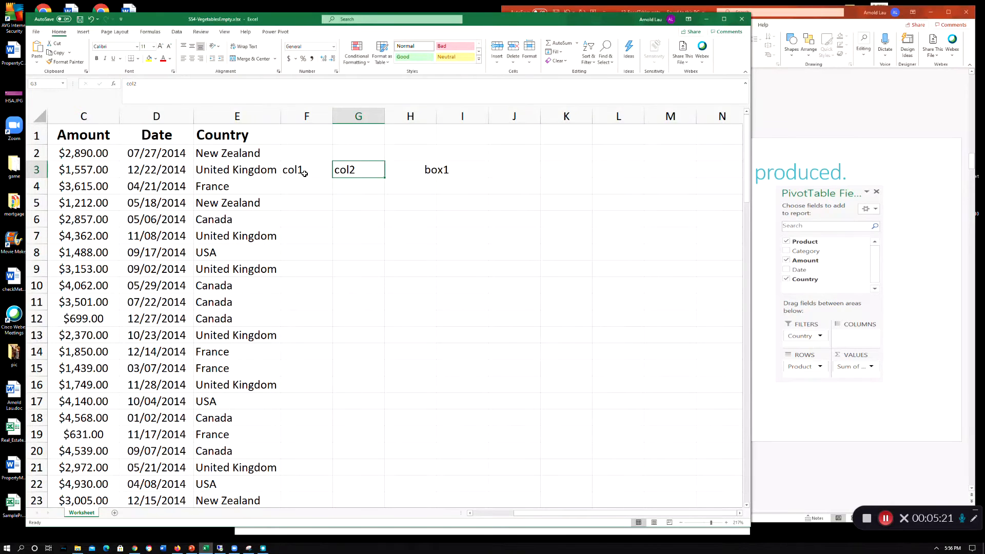
Step: Unmerge the merged box1 cell spanning H3 and I3
drag(304, 173, 488, 169)
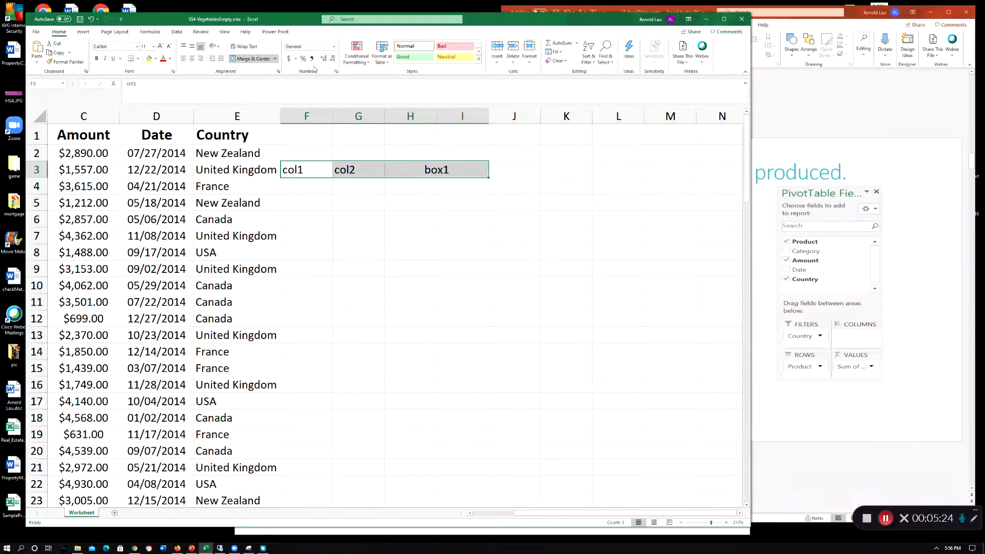
click(275, 59)
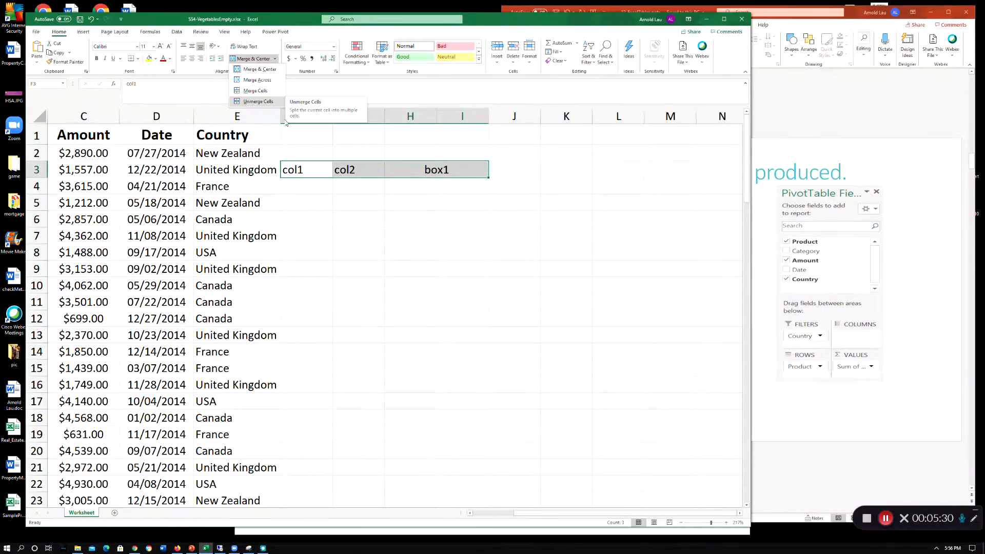
click(420, 248)
click(418, 169)
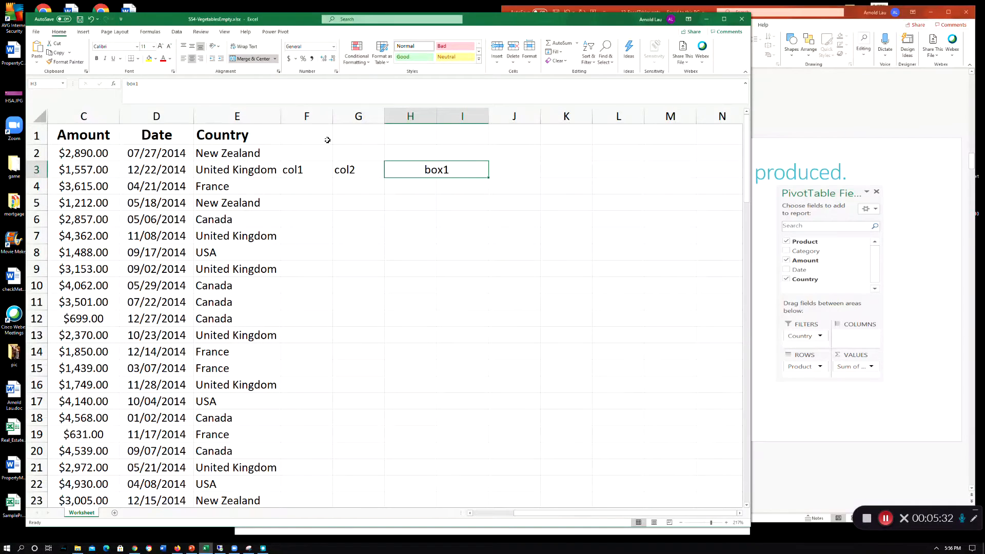
click(275, 59)
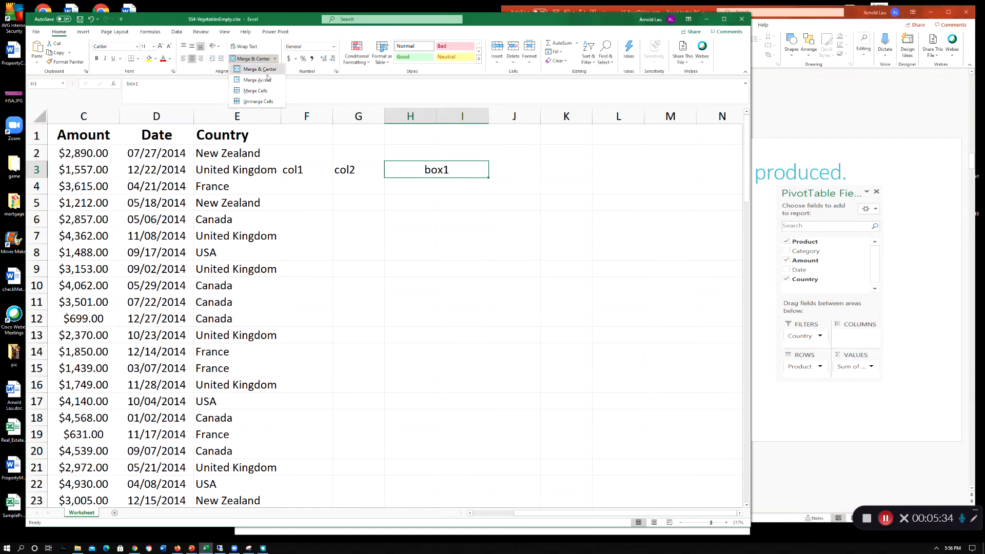
click(258, 102)
click(447, 317)
Step: Clear the contents of cells F3 through H3 to remove the test entries
drag(321, 169, 416, 172)
right_click(417, 174)
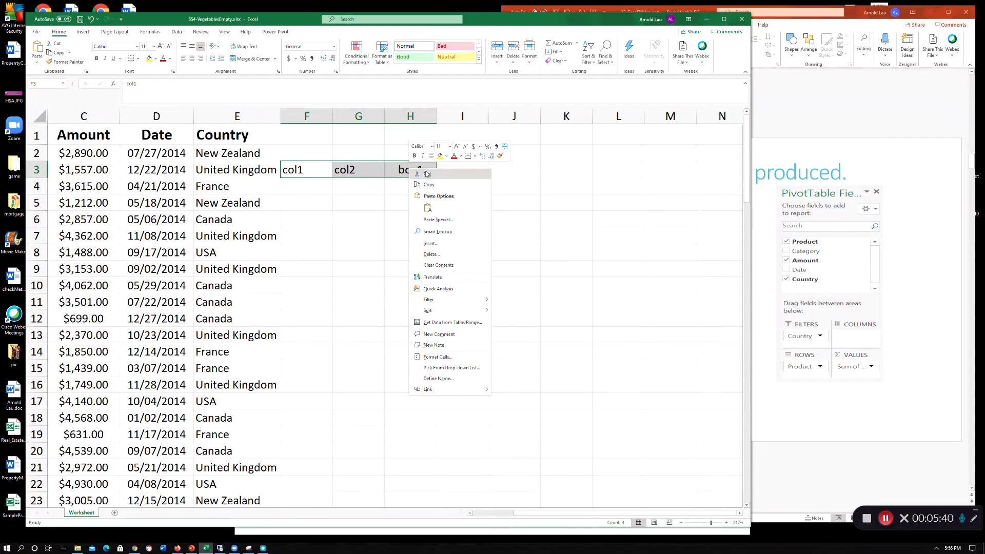
click(451, 265)
click(356, 254)
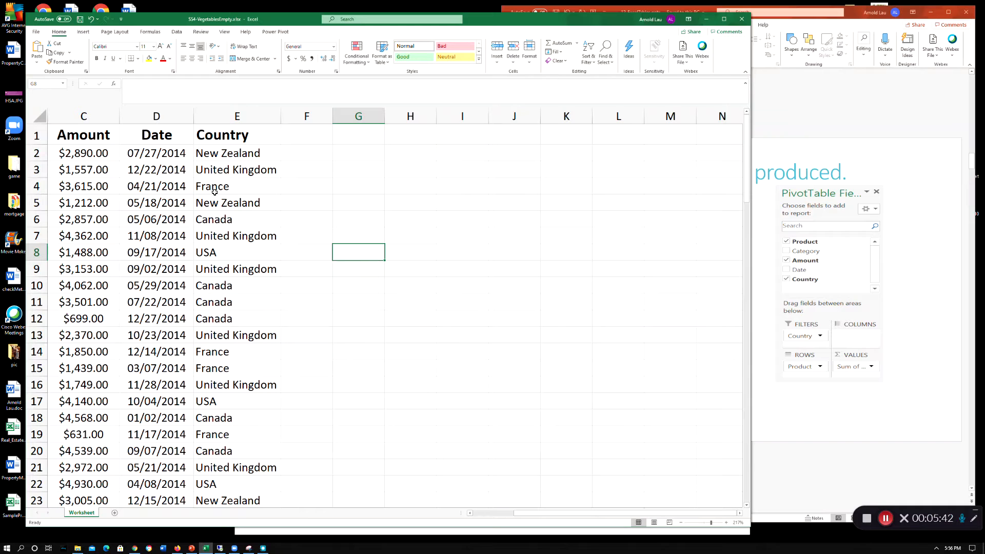
Step: Review the full extent of the data table in columns A to E by selecting it from the header row down
drag(516, 513, 472, 513)
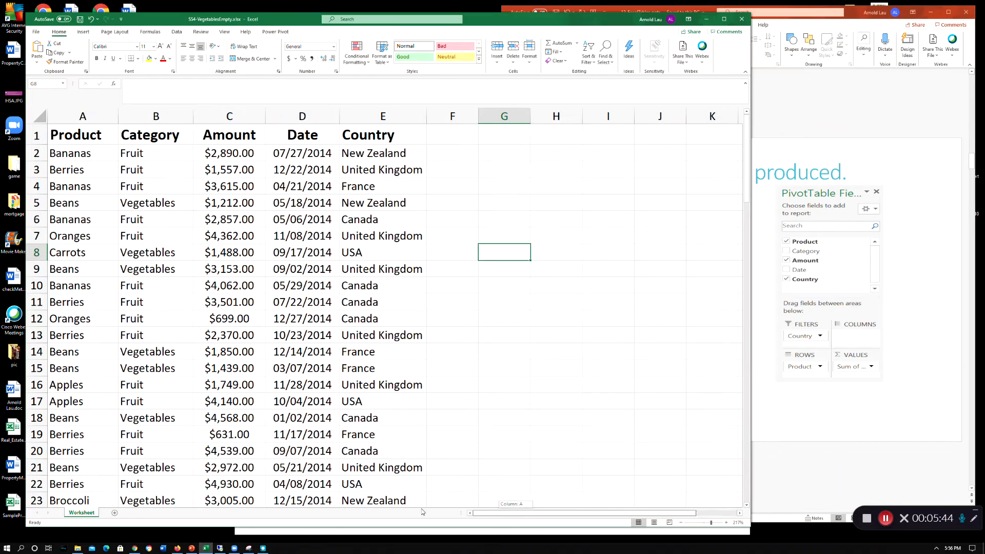
drag(79, 134, 434, 142)
scroll(472, 240, up, 20)
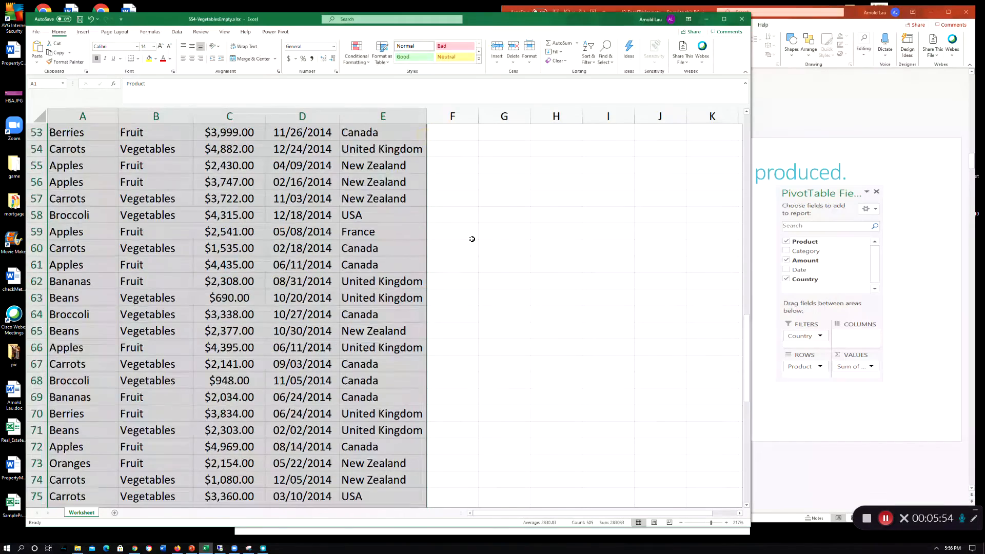
click(511, 171)
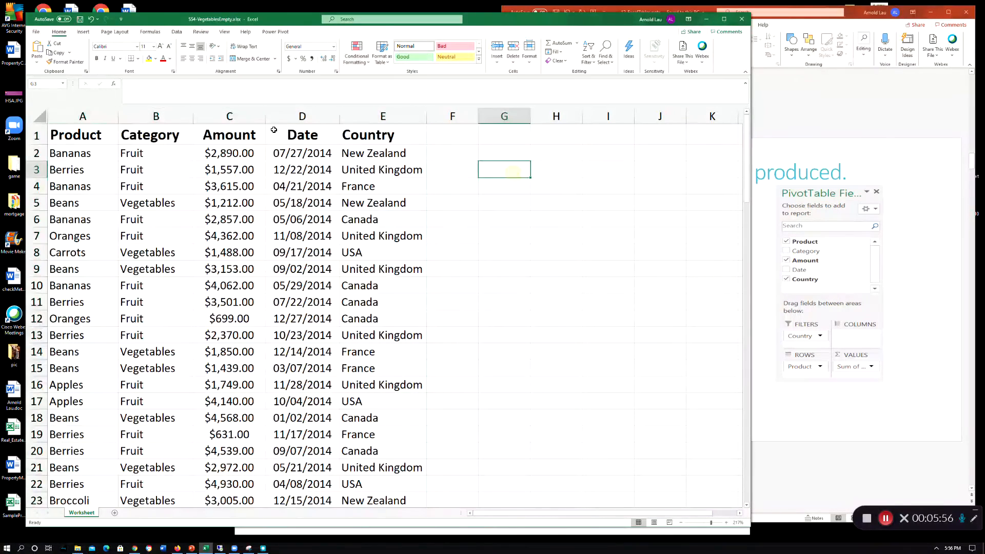
Step: Create a pivot table from the range A1:E101 of Worksheet, placing it on a new worksheet
click(83, 33)
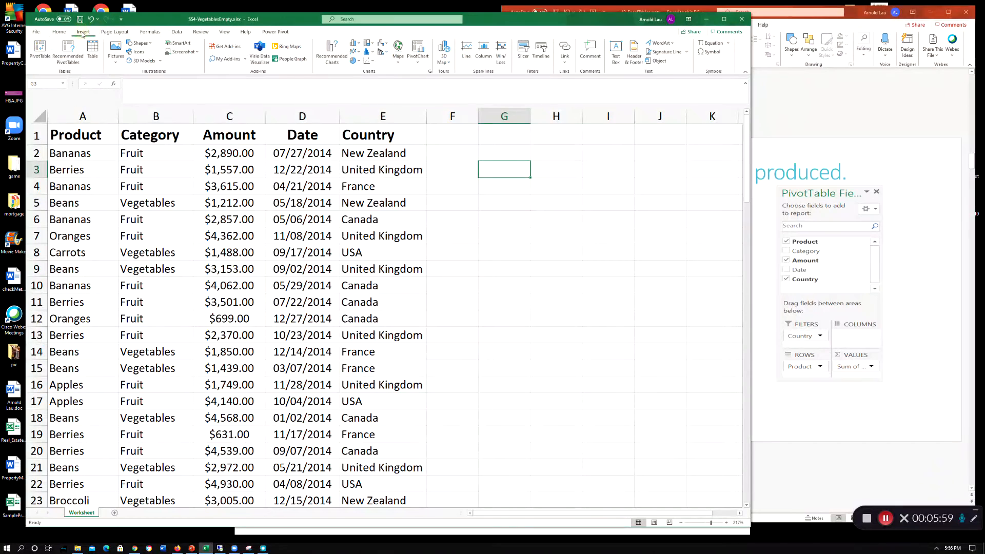
click(40, 50)
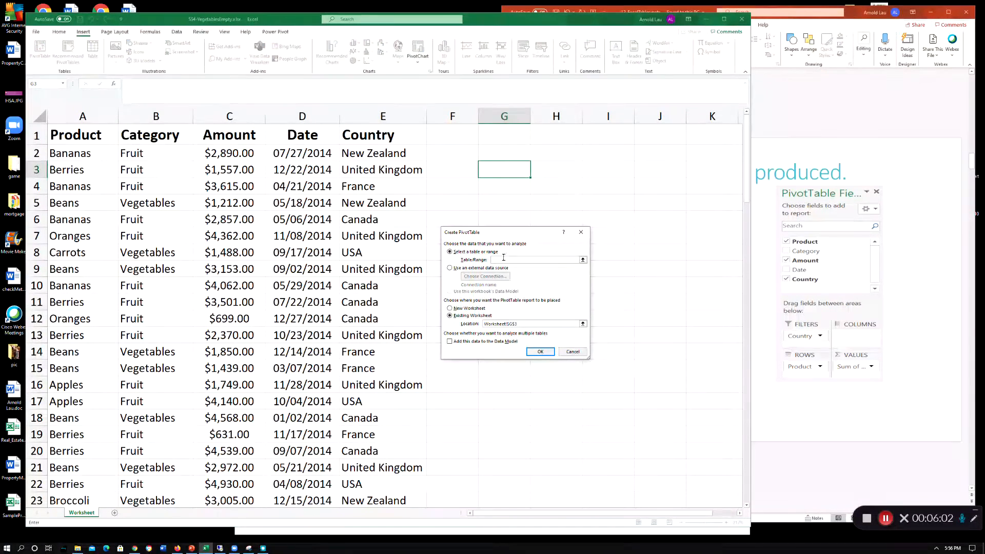
drag(496, 236, 527, 222)
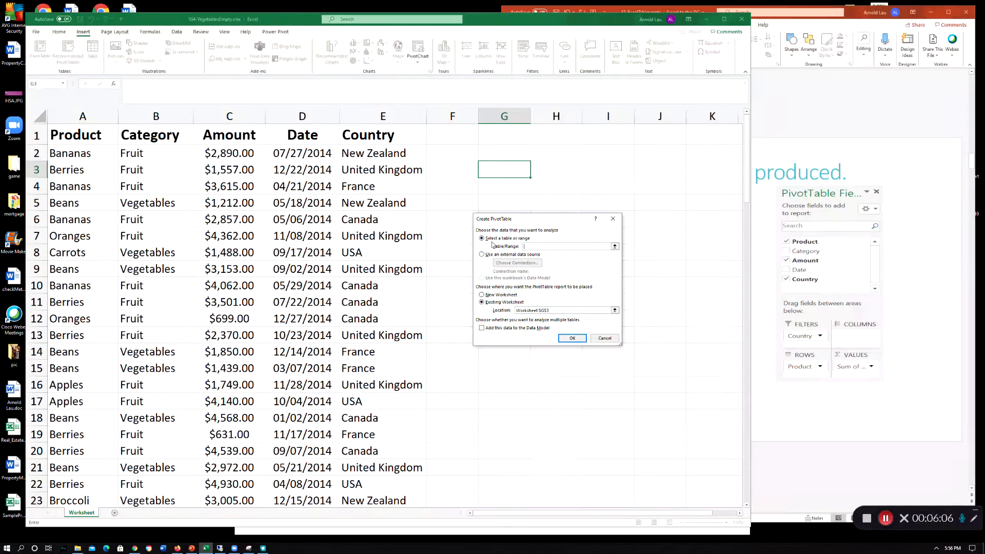
drag(87, 136, 389, 466)
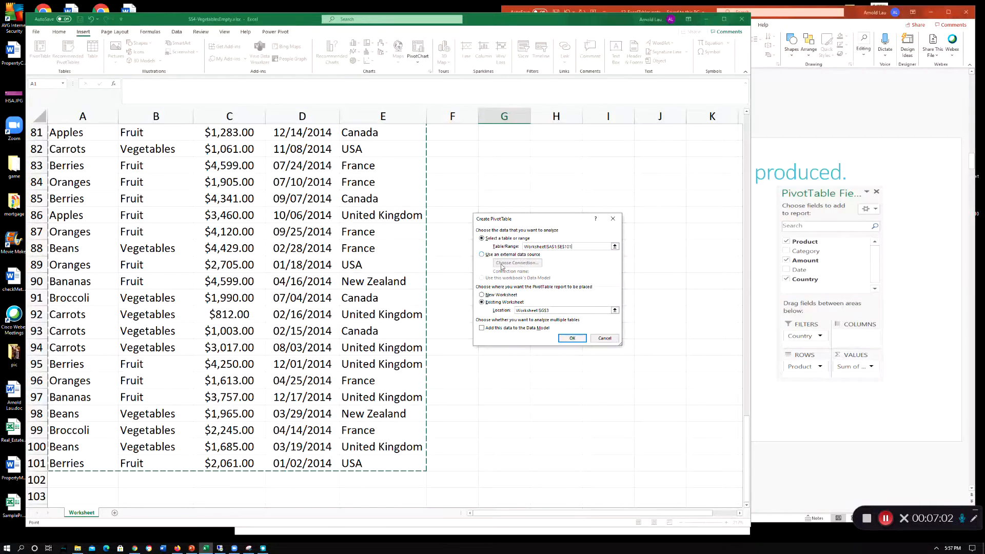
click(481, 295)
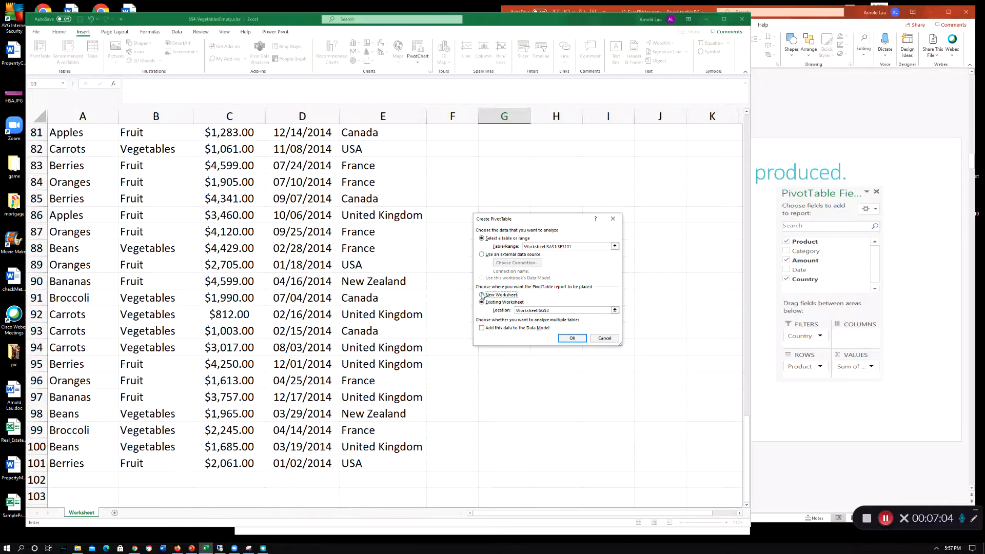
click(570, 339)
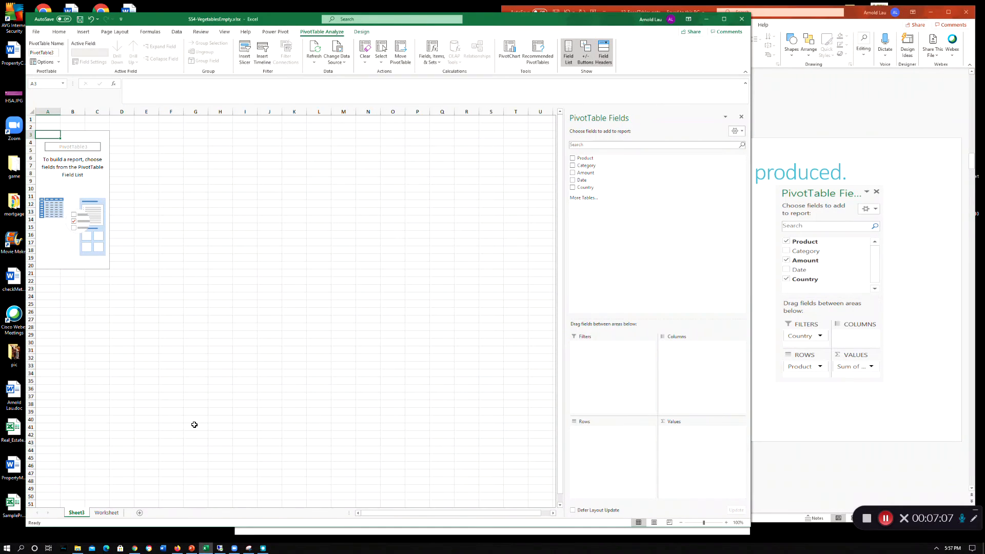
Step: Rename the new pivot table sheet as pivot
double_click(76, 513)
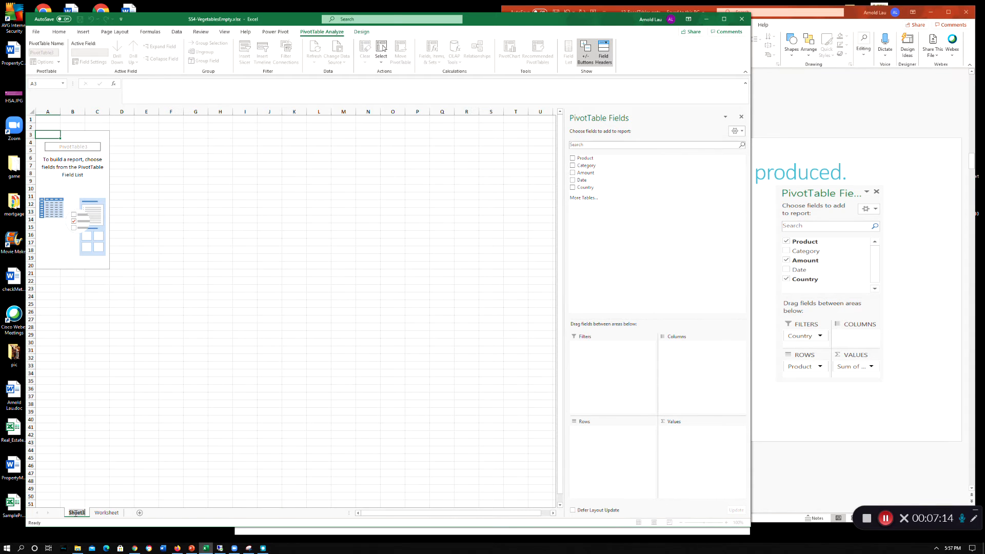
text(pivot)
key(Return)
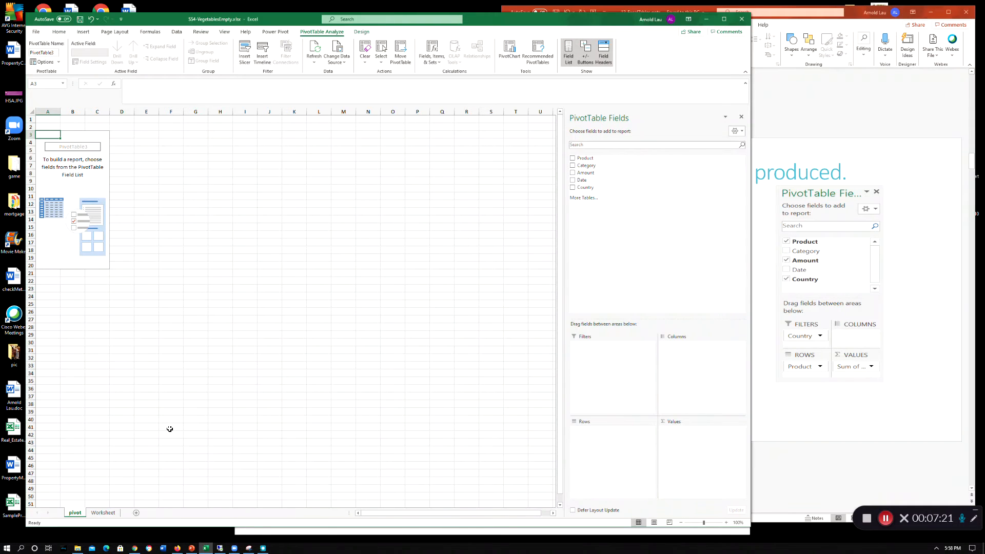
Step: Compare the empty pivot sheet with the source data in Worksheet by alternating between the two sheets
click(102, 512)
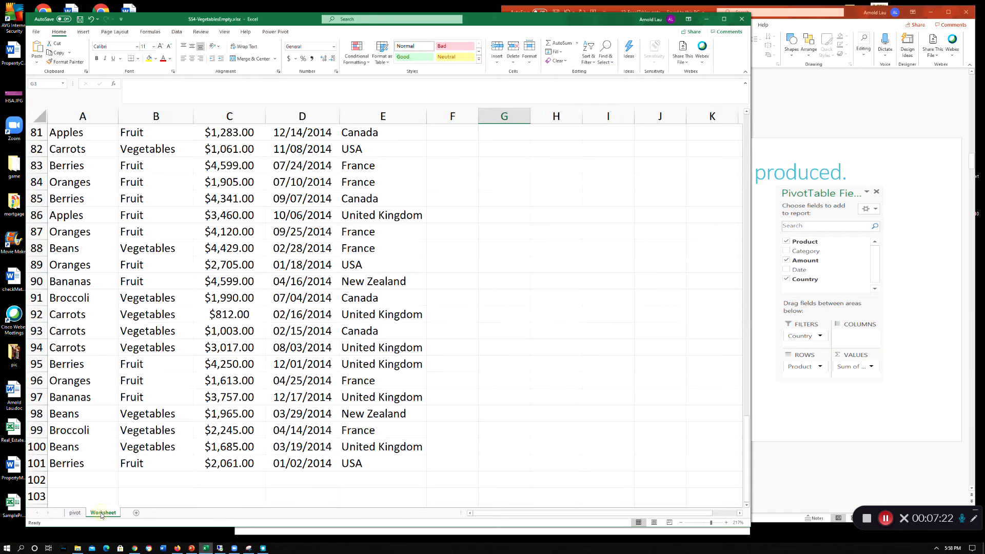
click(76, 513)
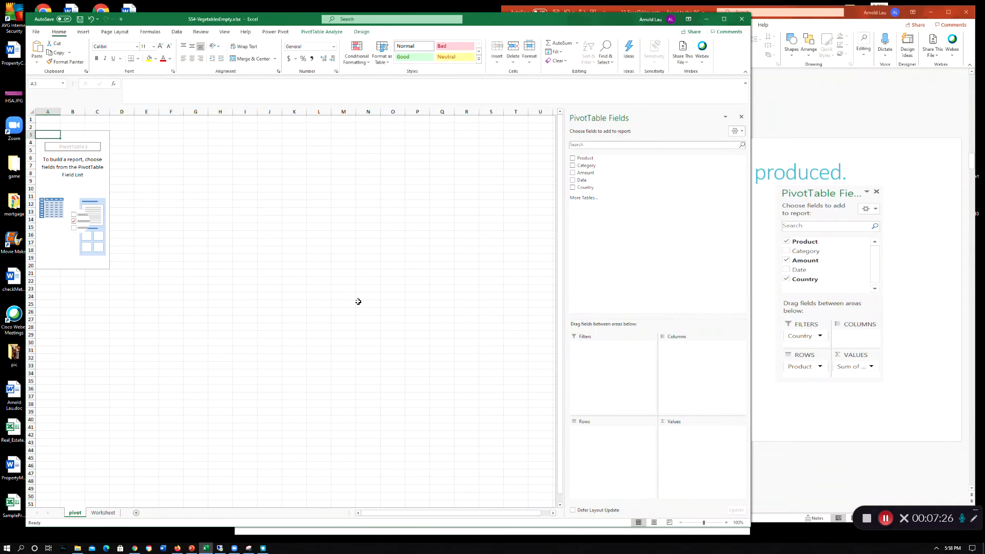
click(267, 410)
click(103, 513)
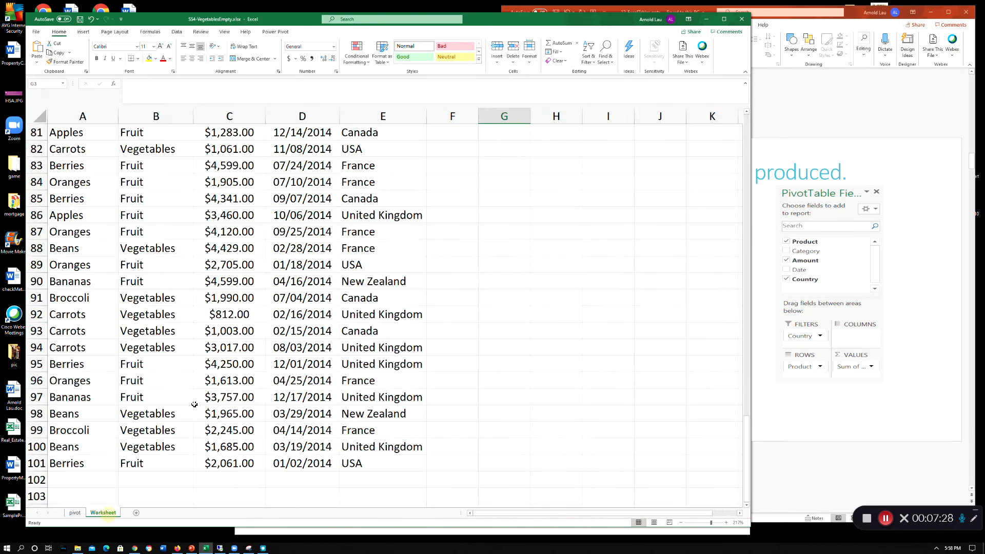
scroll(128, 251, up, 20)
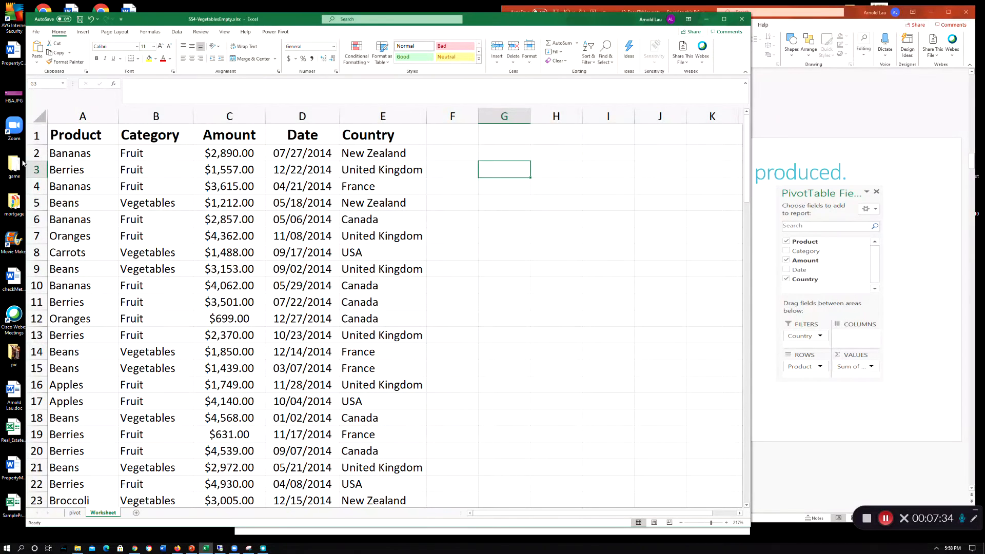
click(75, 513)
click(103, 513)
click(69, 513)
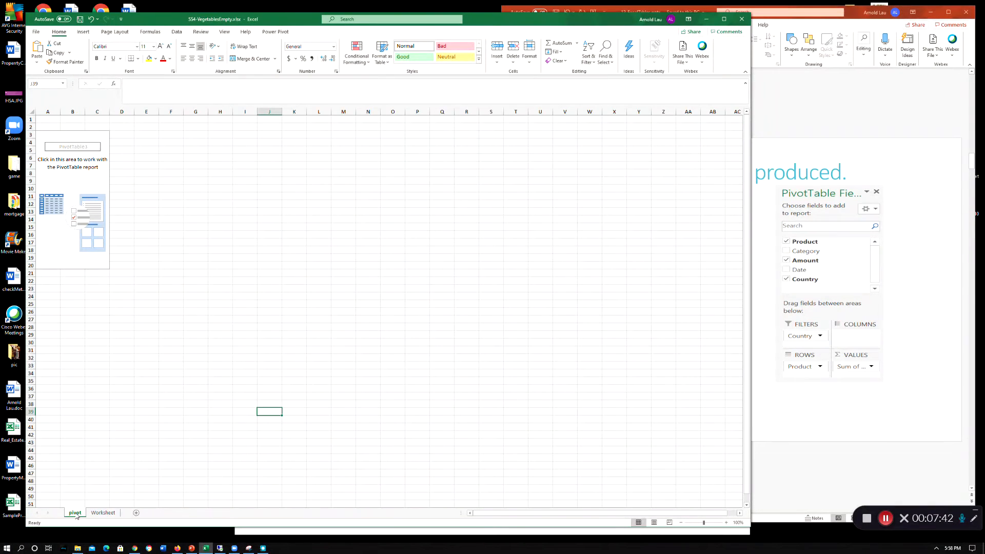
click(104, 513)
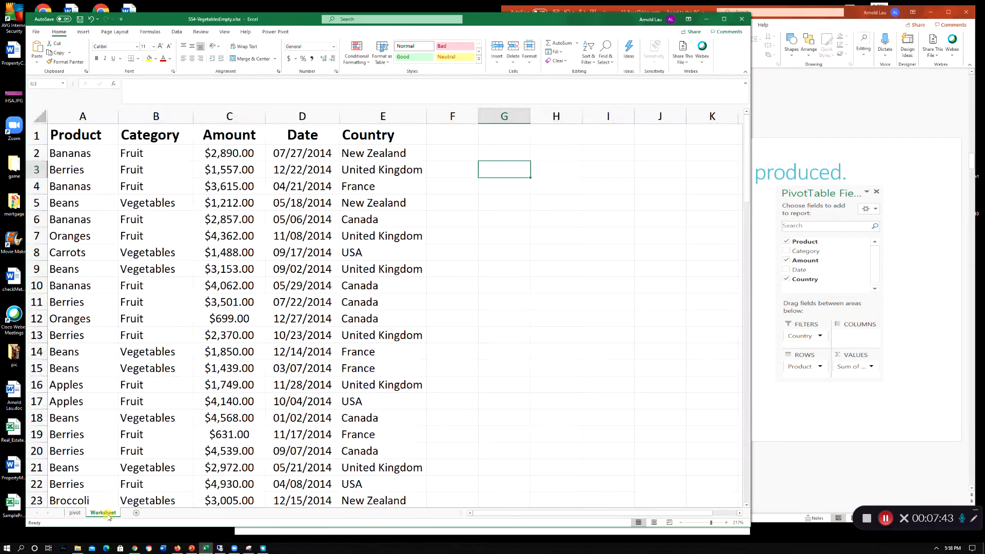
click(72, 513)
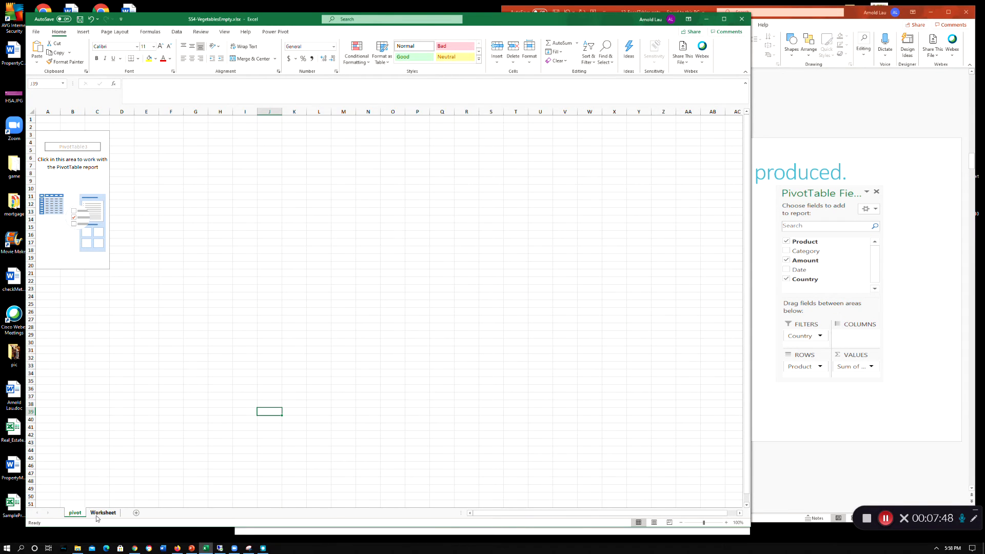
click(100, 513)
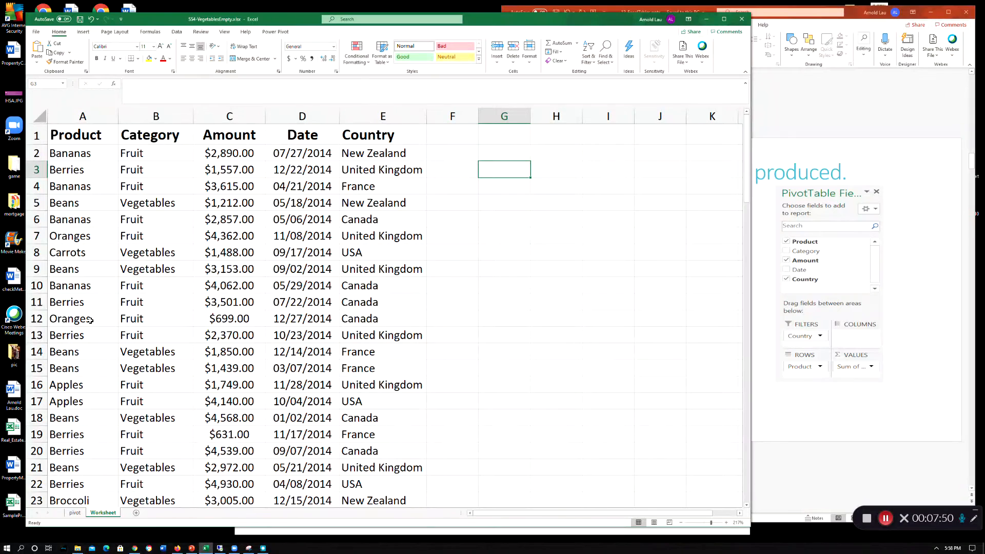
click(76, 513)
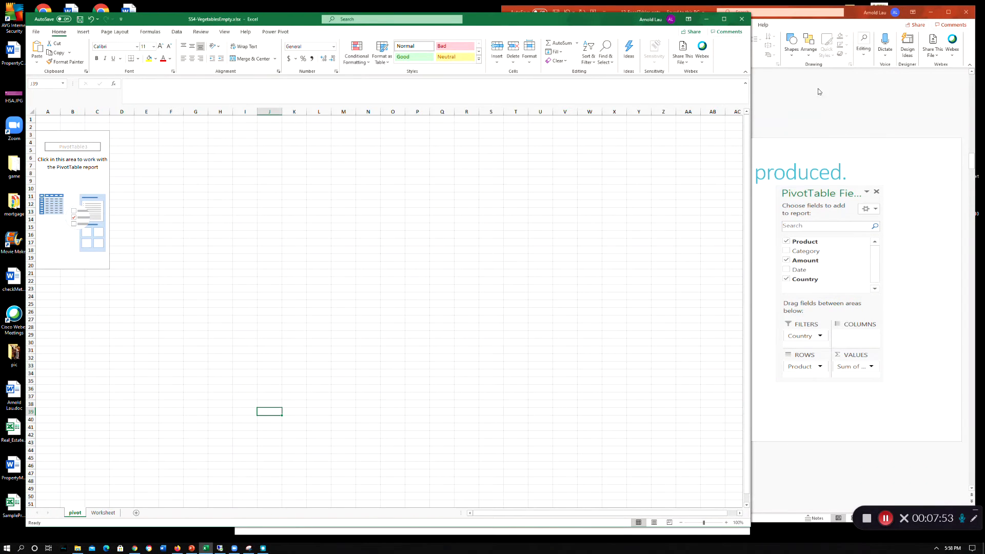
Step: Narrow the Excel window to examine the sample pivot table on the slide behind it, and widen the window again
drag(753, 102, 494, 90)
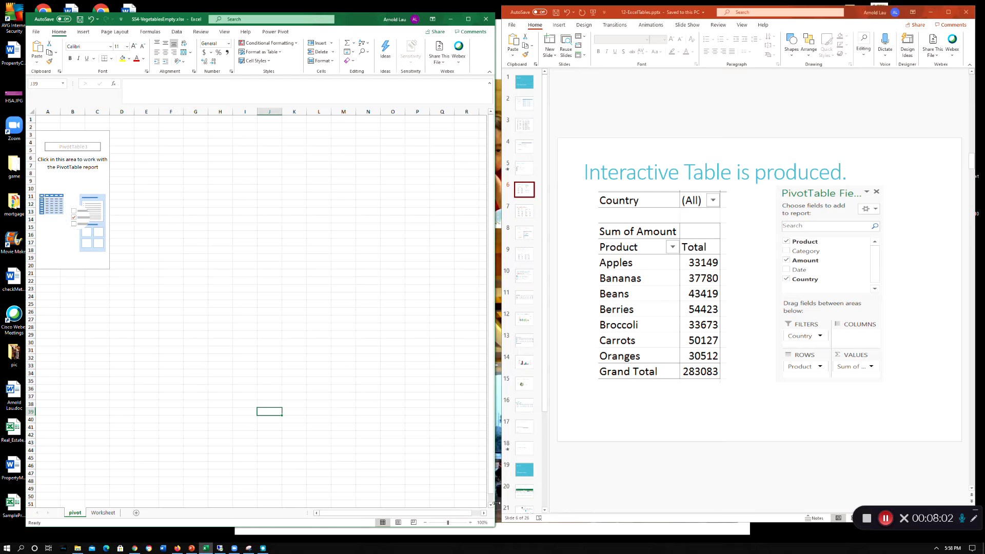
drag(495, 340, 520, 339)
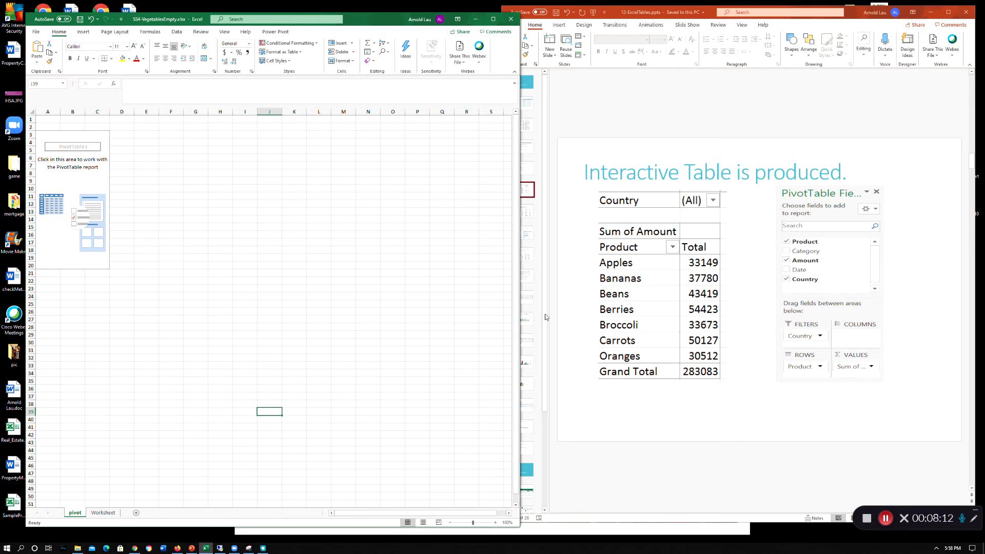
drag(520, 302, 832, 292)
Step: Build the pivot table with Country as the filter, Product as the rows and Amount as the summed values
click(78, 194)
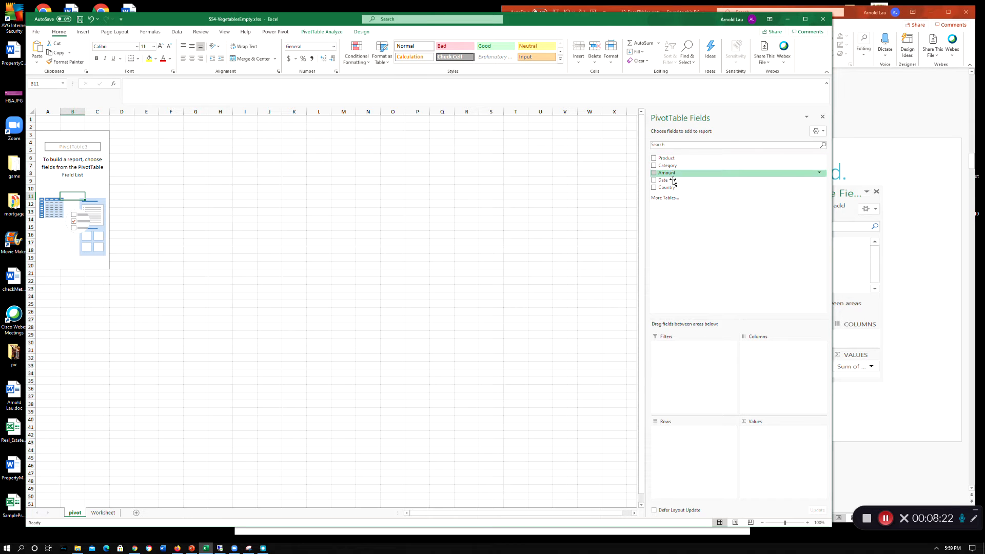
drag(667, 187, 690, 378)
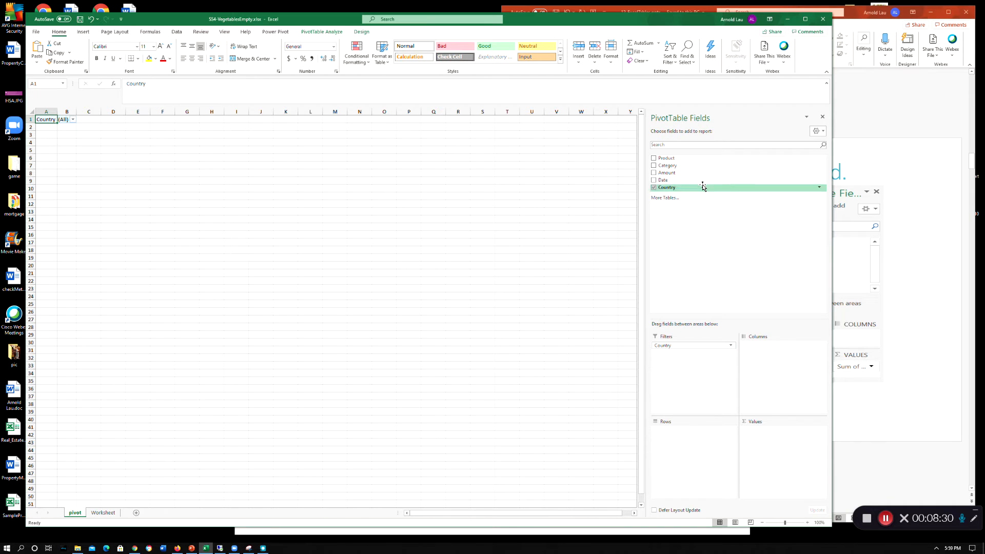
drag(679, 158, 678, 449)
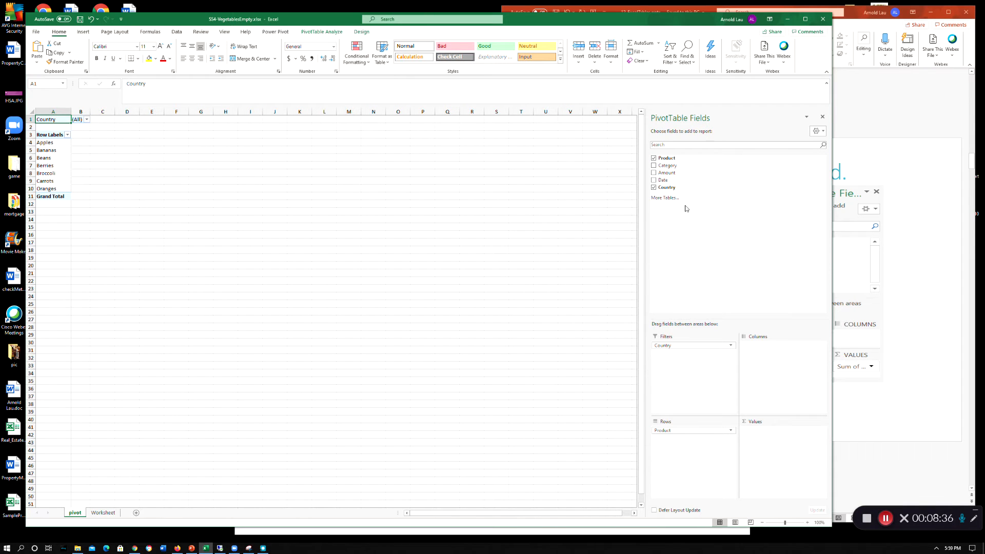
drag(669, 173, 787, 451)
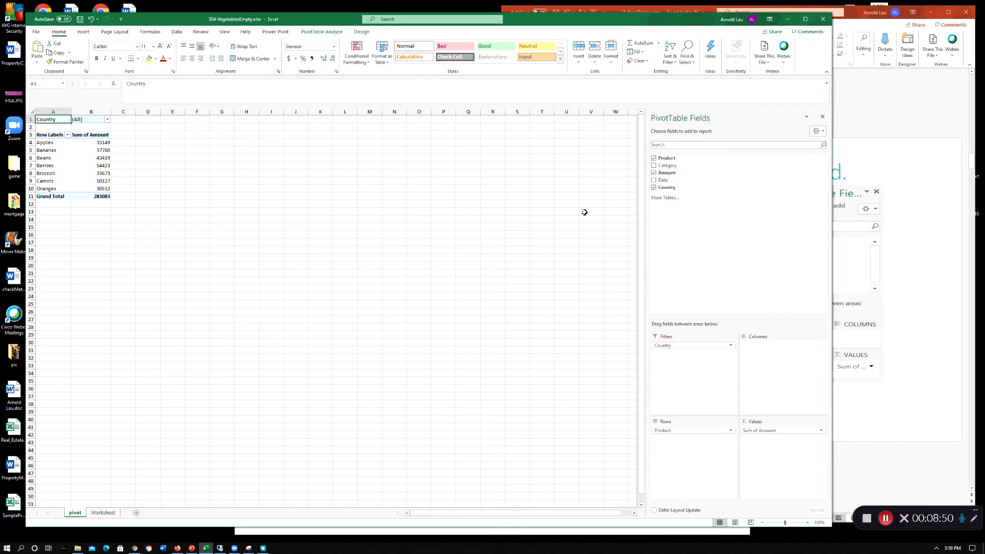
Step: Narrow the Excel window so it sits beside the slide, and zoom the pivot sheet to 150%
drag(834, 235, 508, 238)
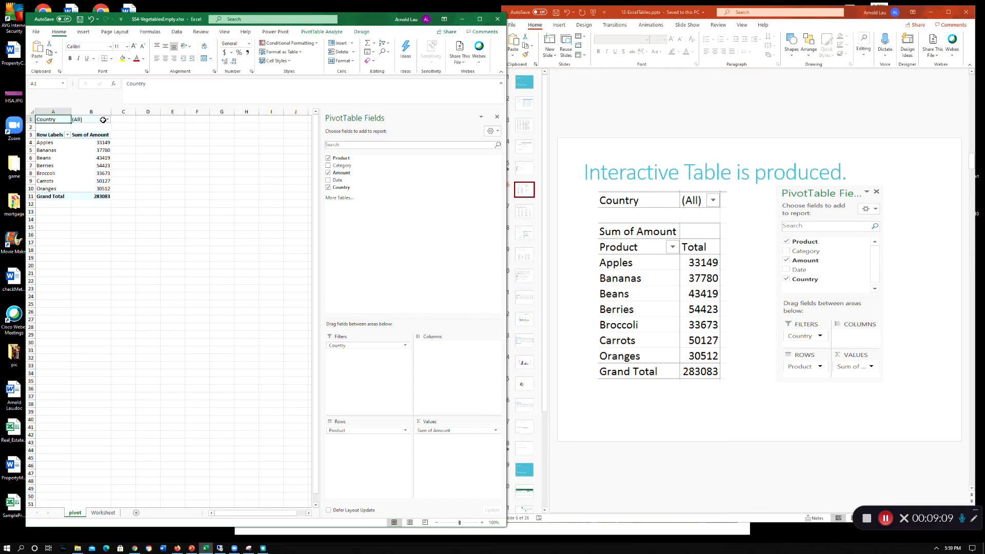
click(226, 32)
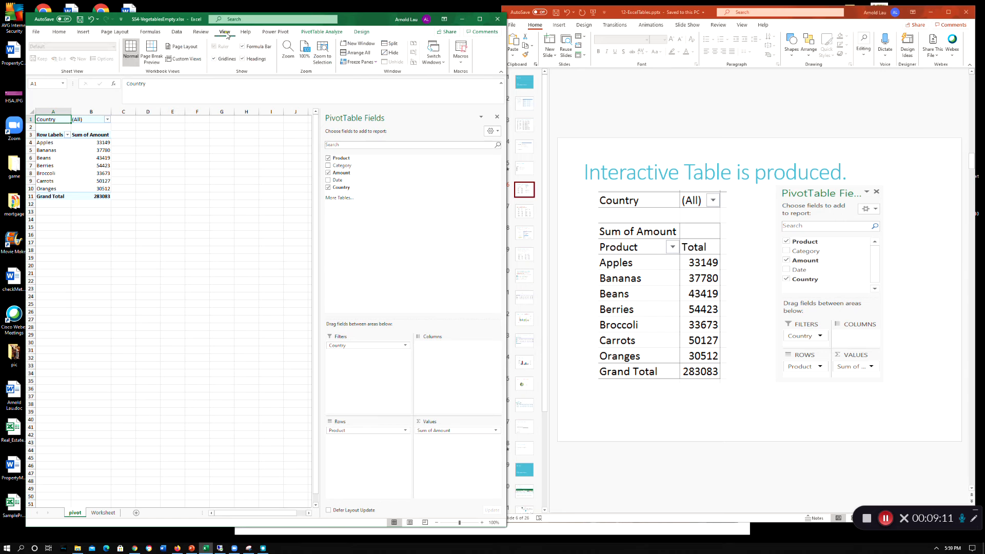
click(291, 52)
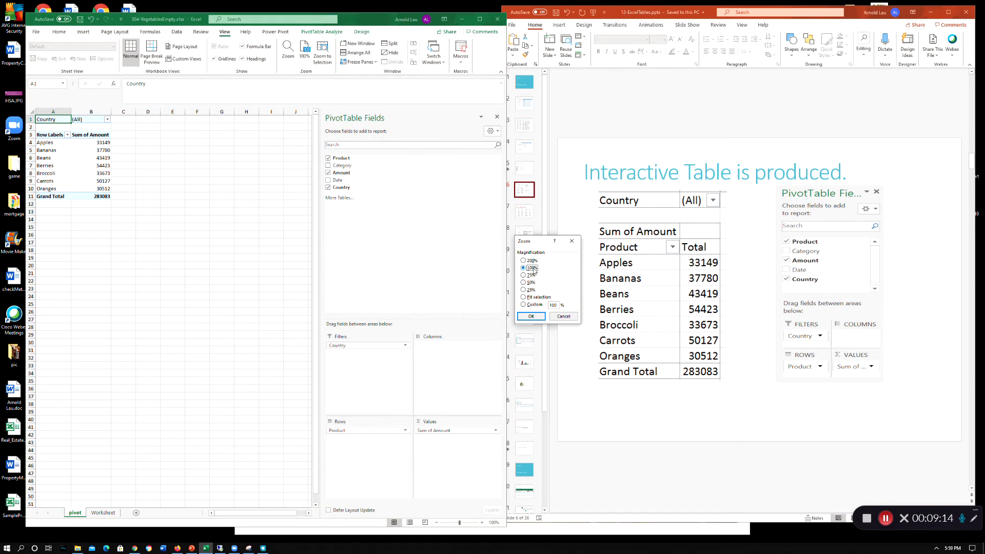
click(557, 305)
text(150)
click(541, 317)
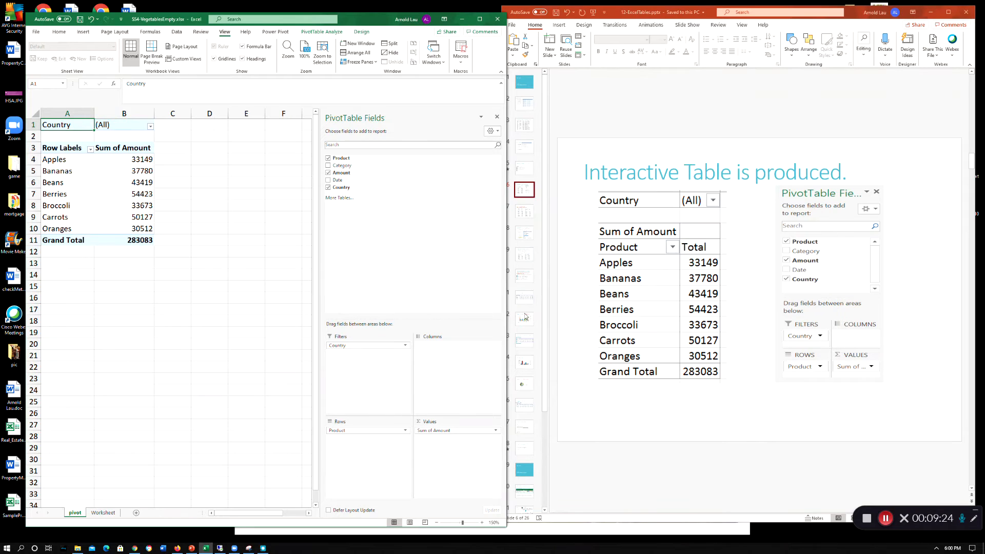
Step: Filter the pivot table's Country to Canada, and switch the filter to France
click(150, 127)
click(77, 152)
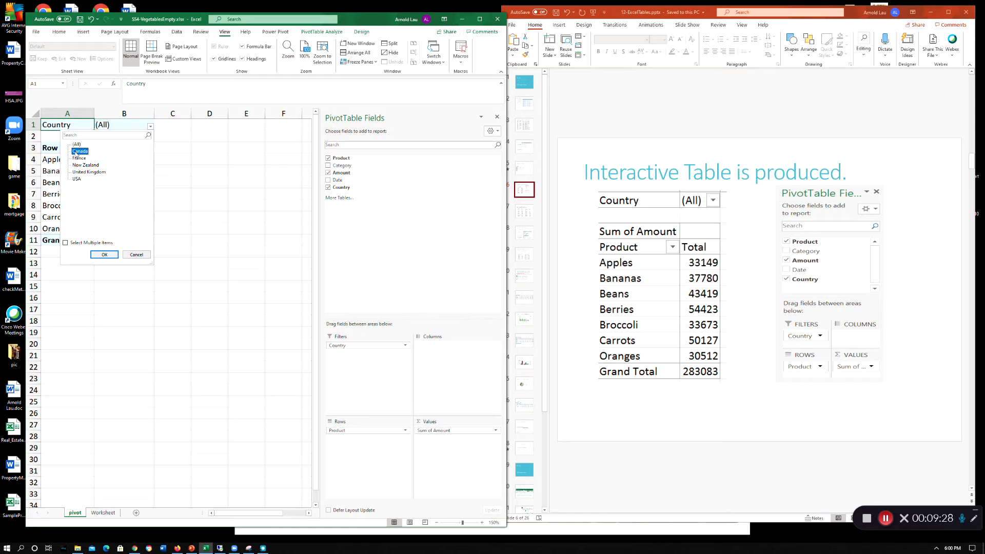
click(104, 254)
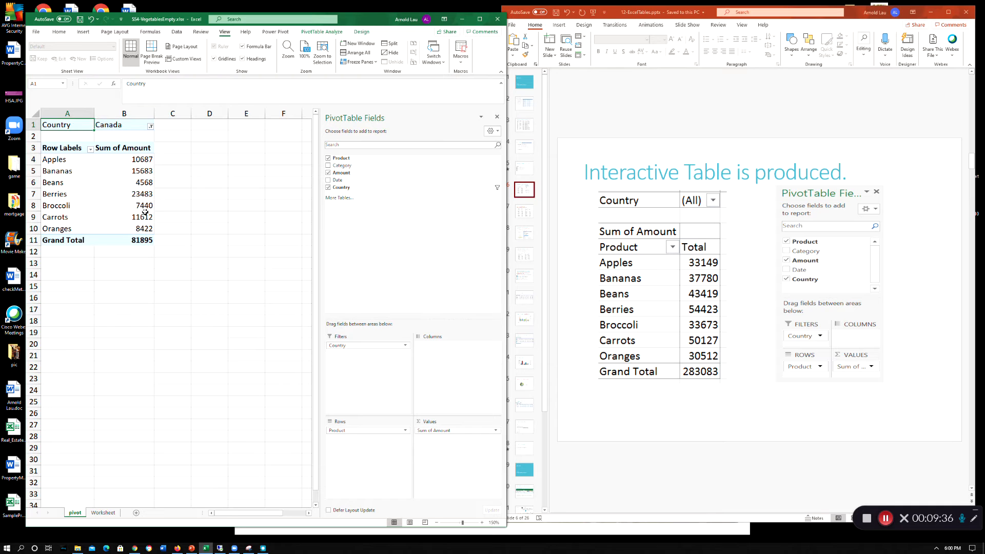
click(151, 126)
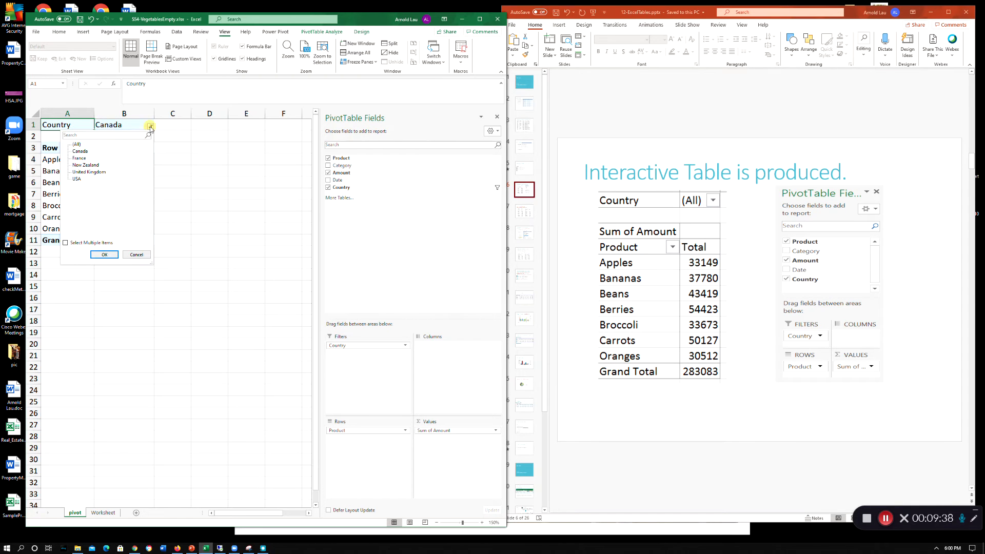
click(81, 159)
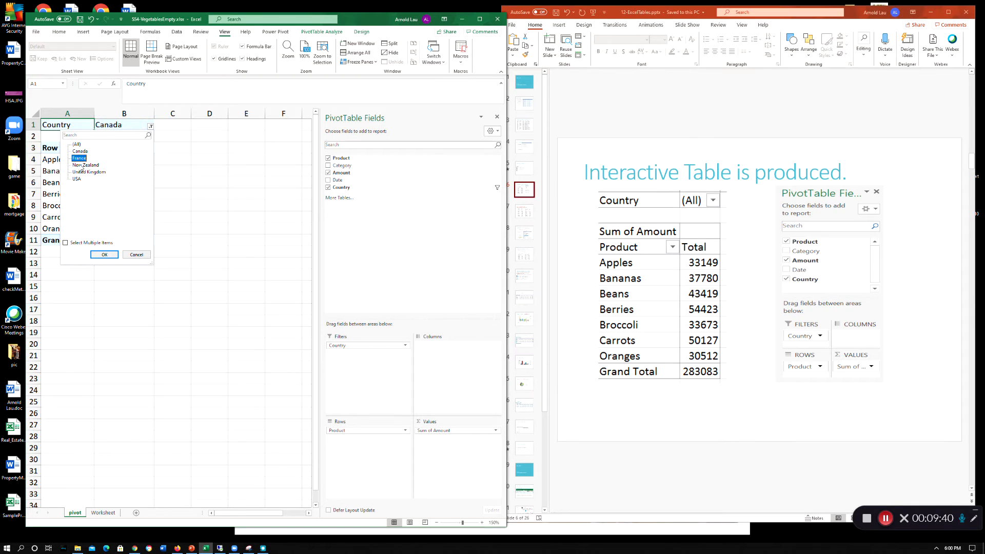
click(105, 255)
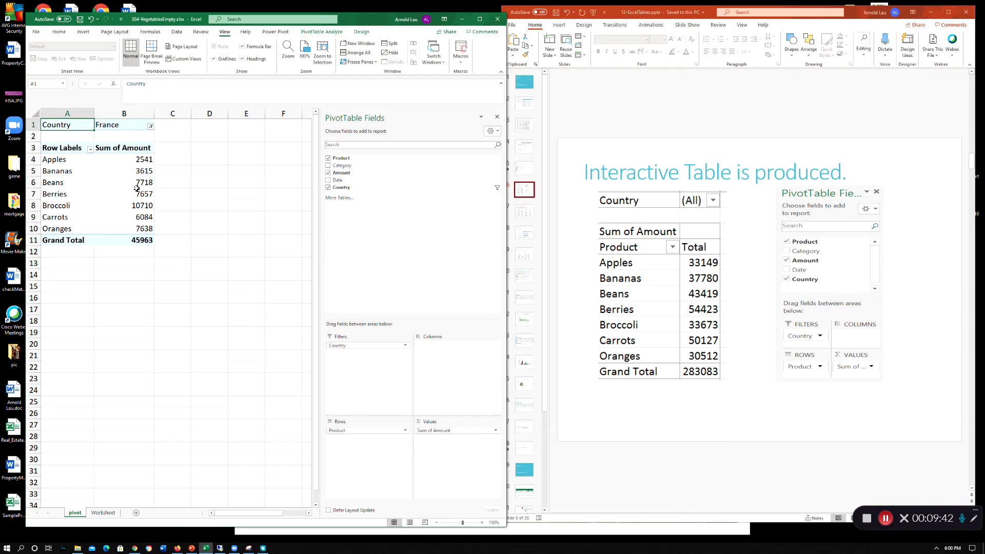
Step: Filter the pivot table's Country to USA, and reset the filter to all countries
click(150, 126)
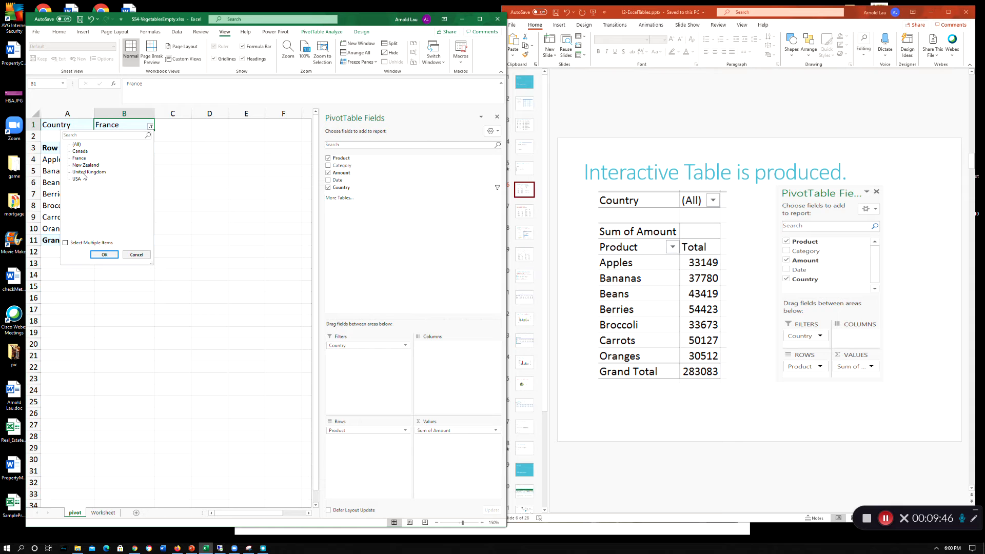
click(76, 178)
click(103, 254)
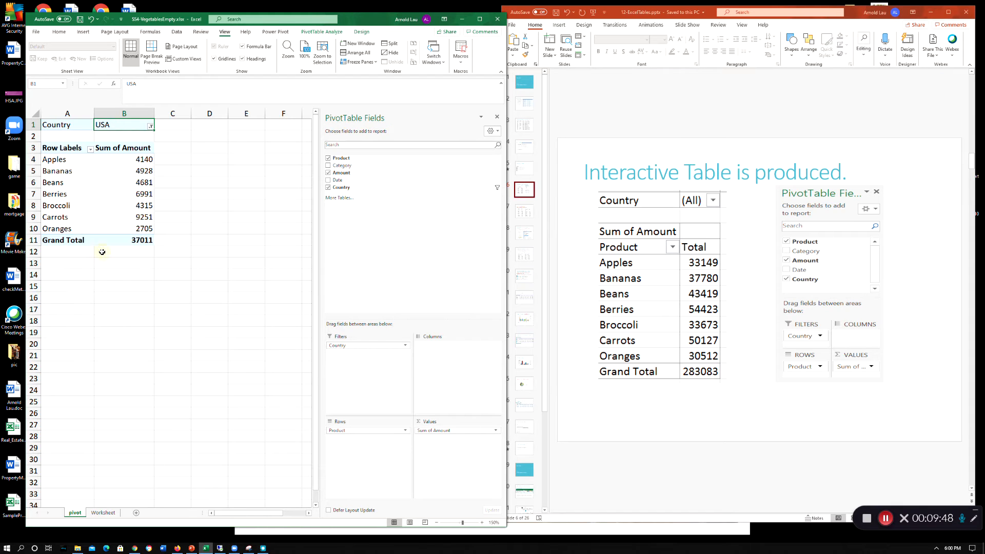
click(151, 127)
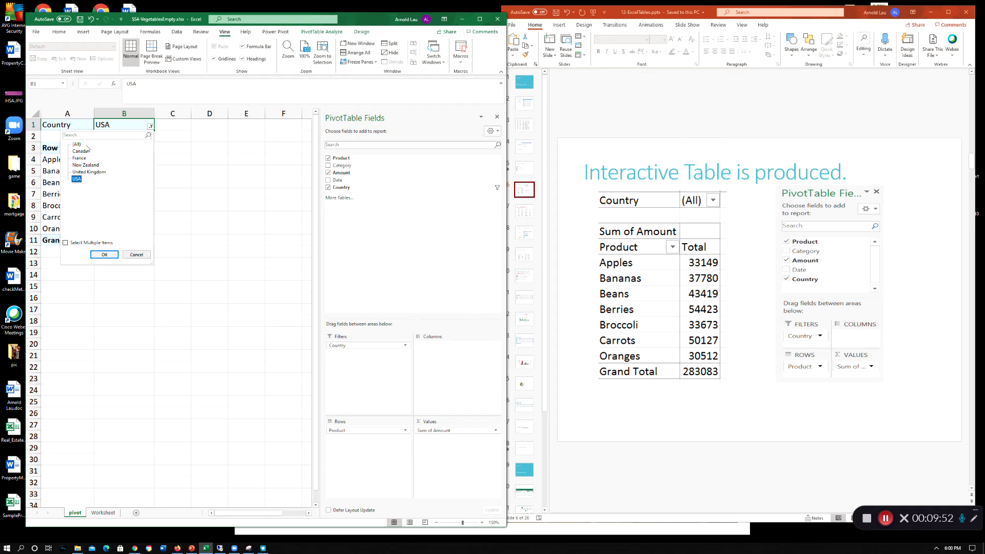
click(78, 145)
click(105, 254)
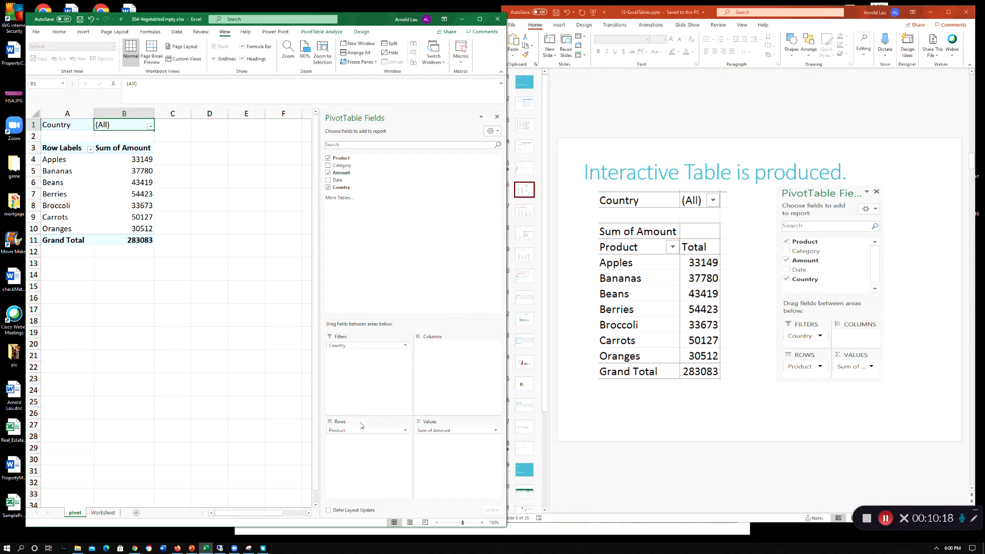
Step: Show slide 7 on sorting and filtering in PowerPoint, and examine the Row Labels sort and filter options in Excel's pivot table
mouse_move(363, 431)
mouse_down()
mouse_move(360, 382)
mouse_move(364, 437)
mouse_up()
click(524, 214)
click(524, 214)
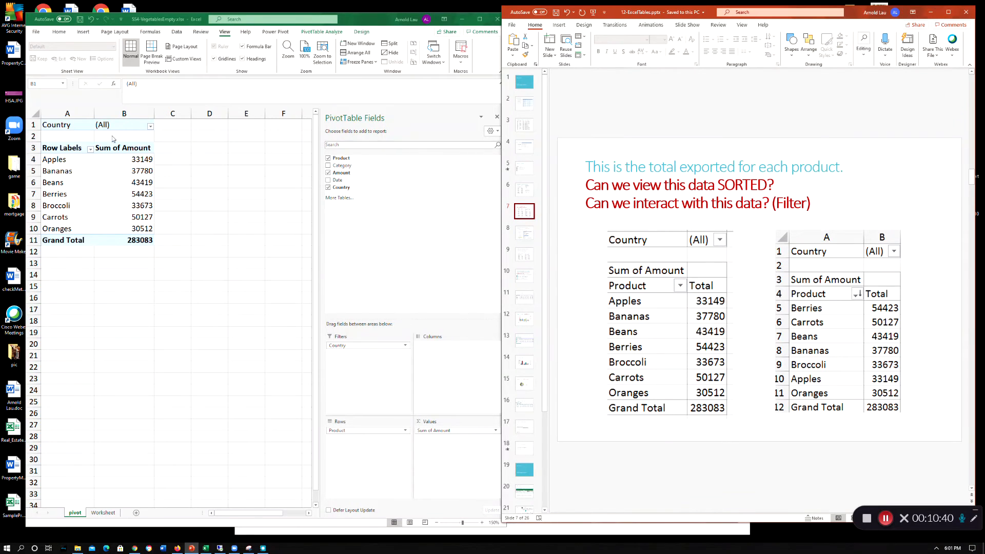
click(86, 151)
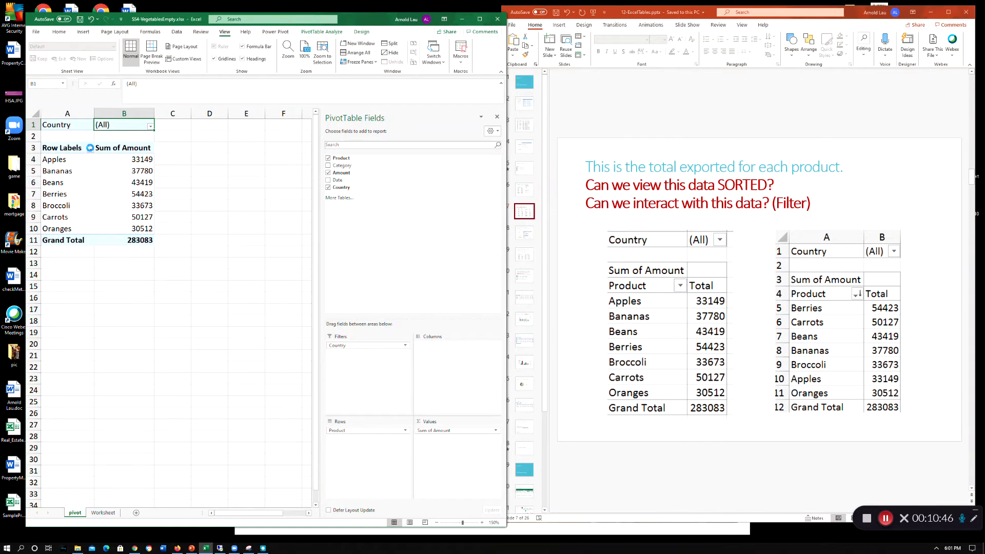
click(90, 150)
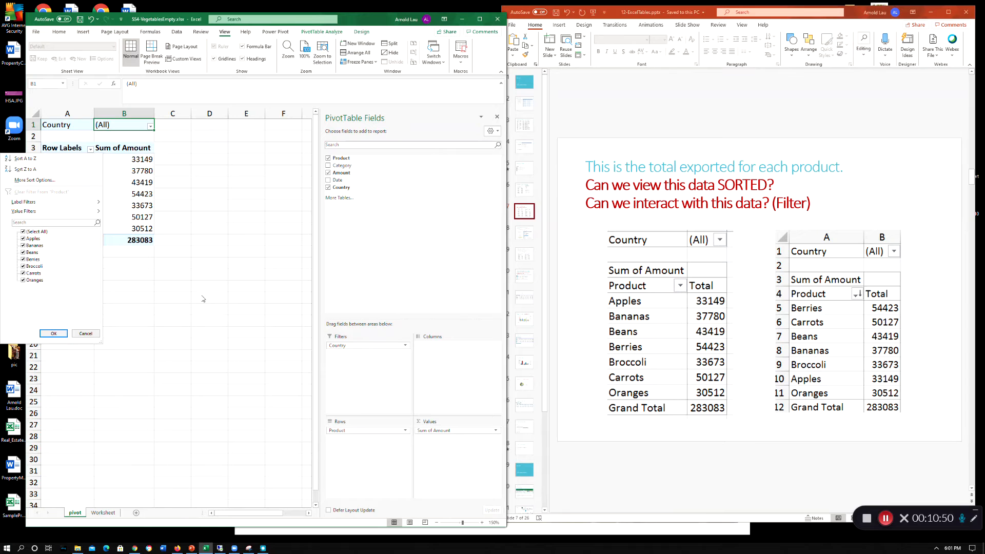
click(53, 333)
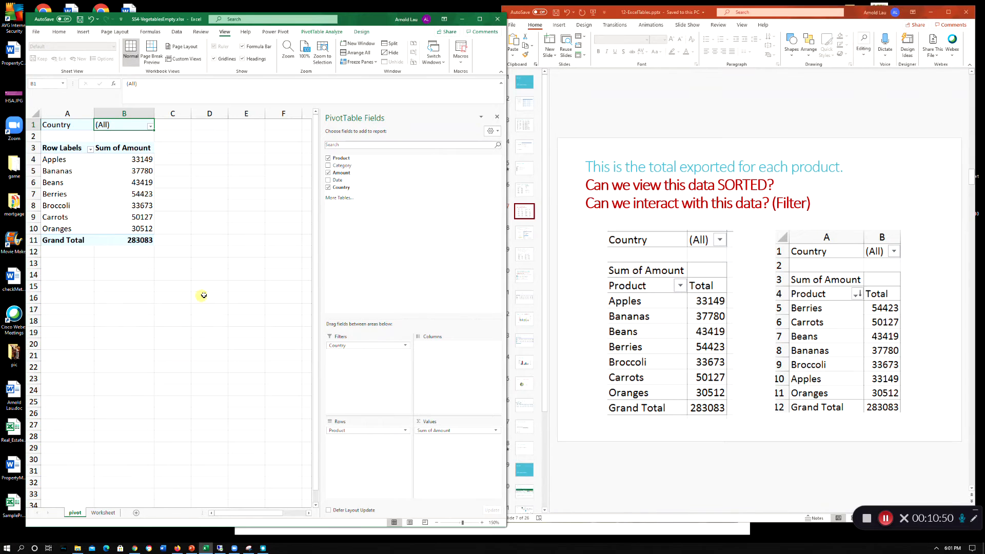
Step: Turn on column filters for the source data in columns A to E of Worksheet
click(108, 516)
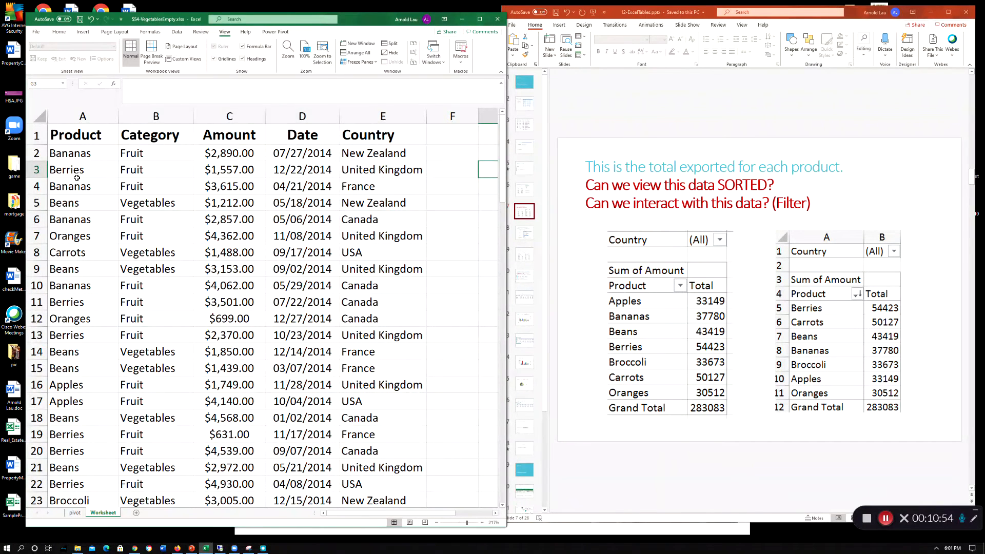
click(44, 117)
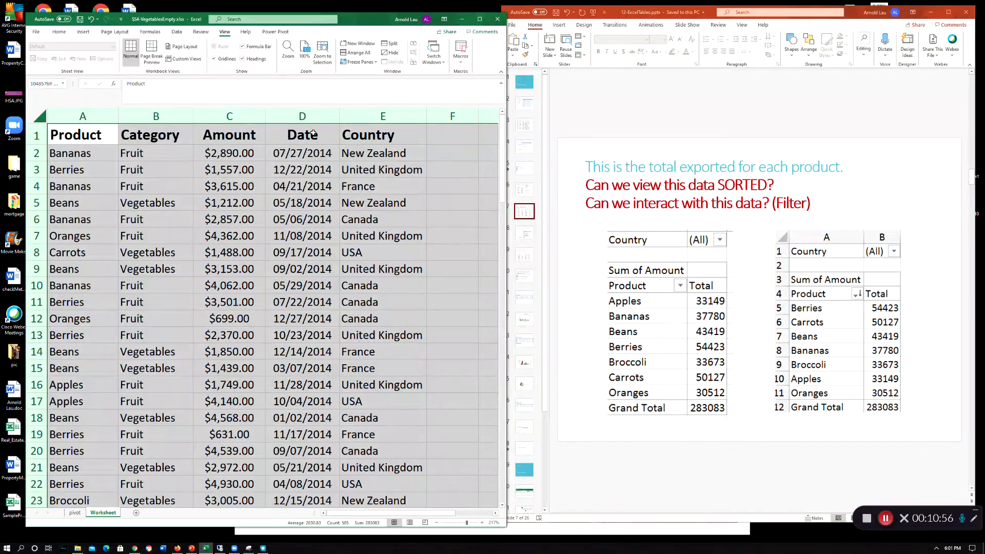
click(95, 114)
drag(95, 114, 383, 115)
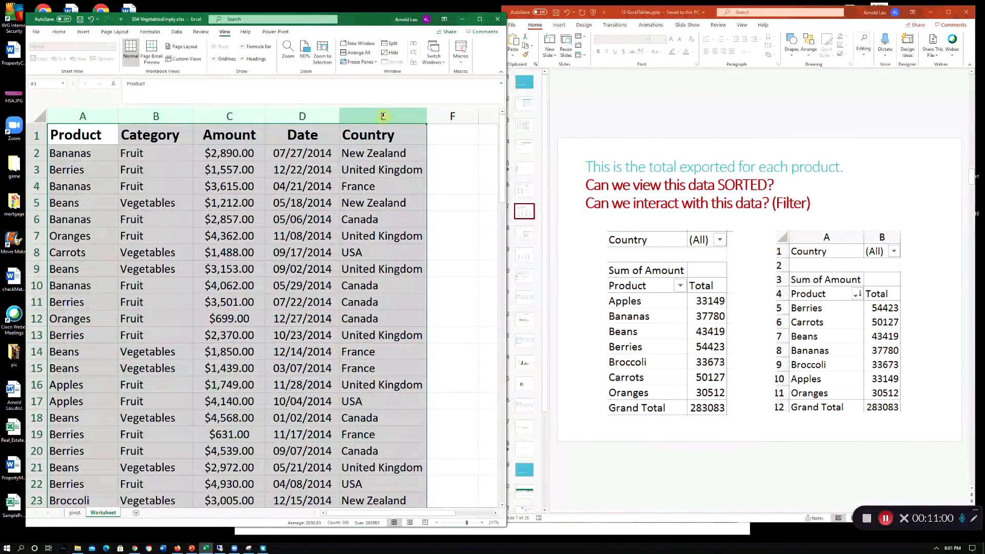
click(177, 32)
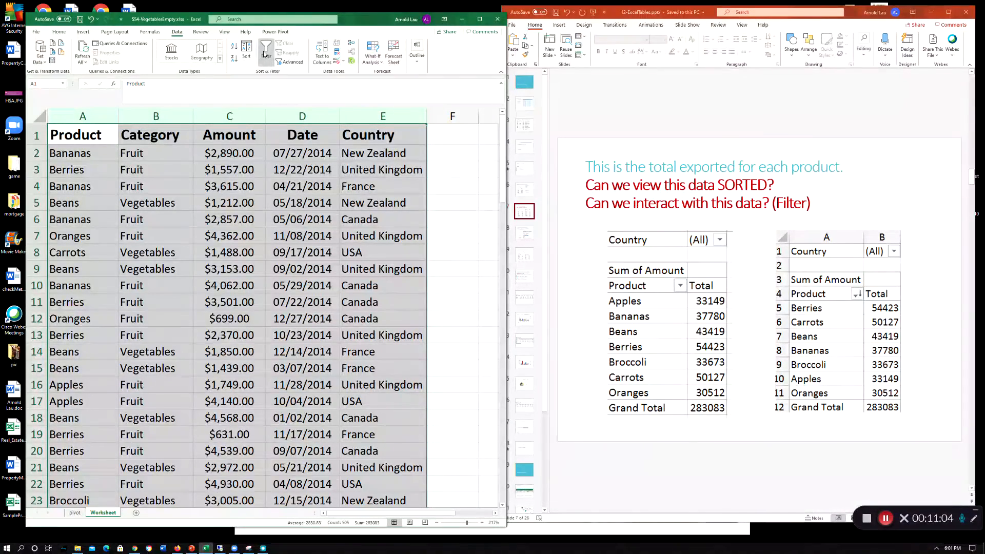
click(265, 51)
click(445, 234)
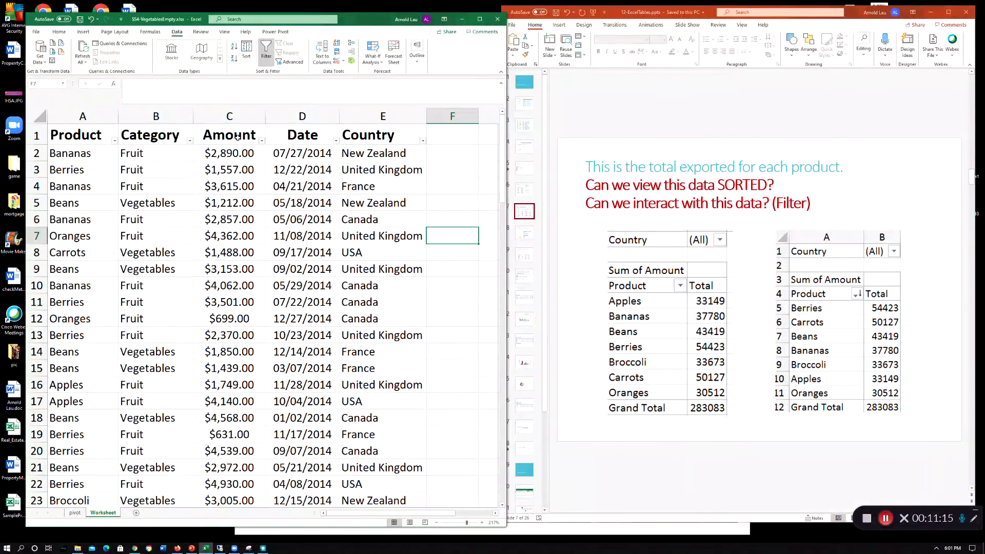
Step: Filter the source data's Country column to Canada only, and reselect all countries
click(423, 142)
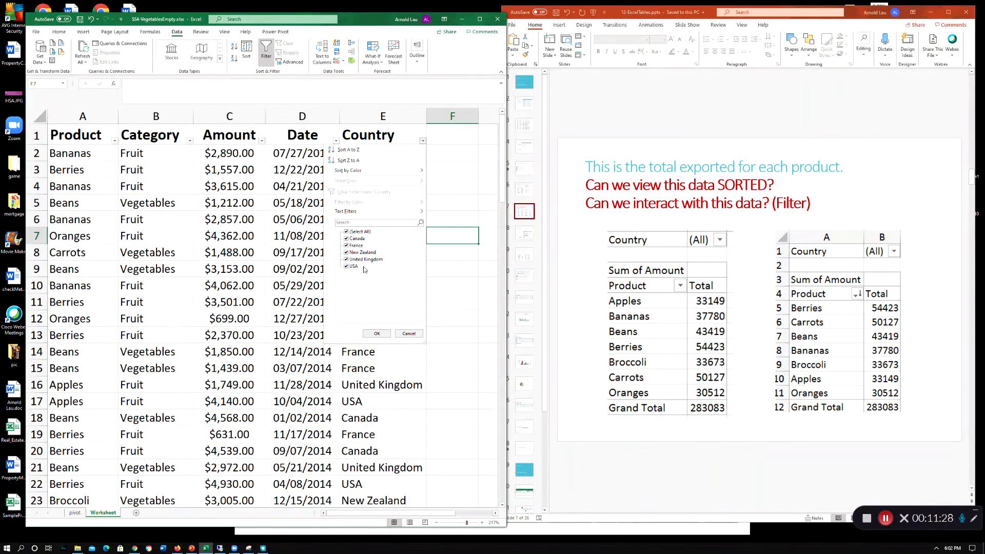
click(358, 232)
click(357, 238)
click(377, 334)
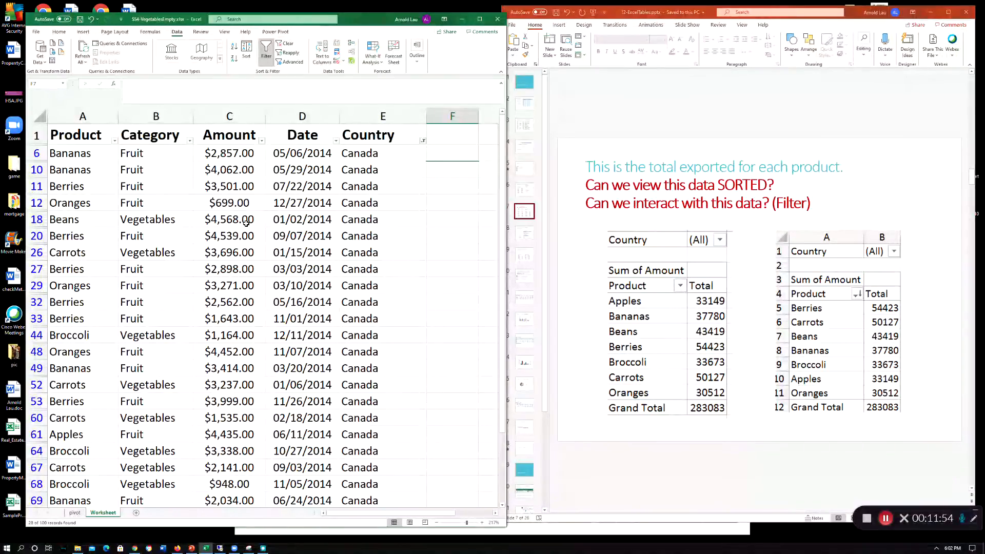
click(423, 141)
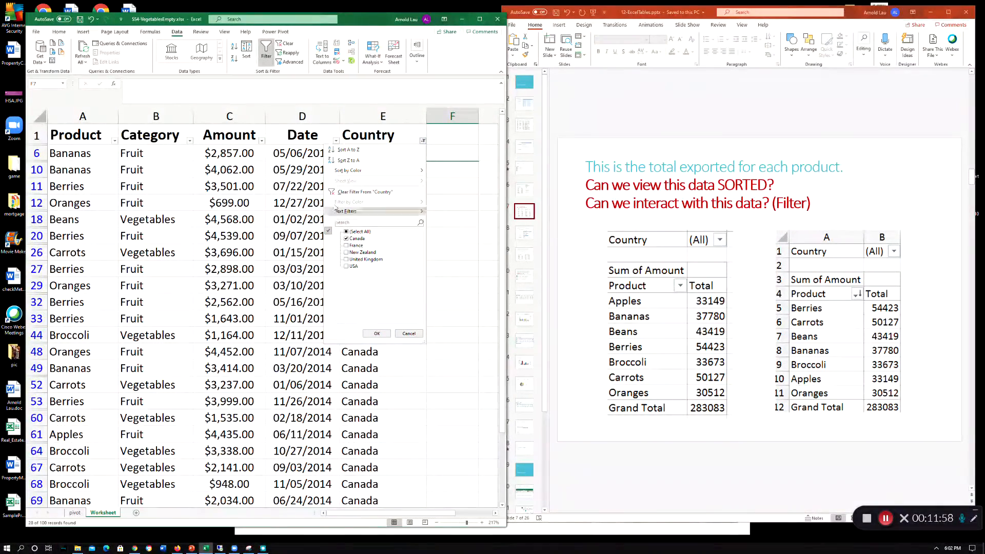
click(350, 232)
click(351, 232)
click(377, 334)
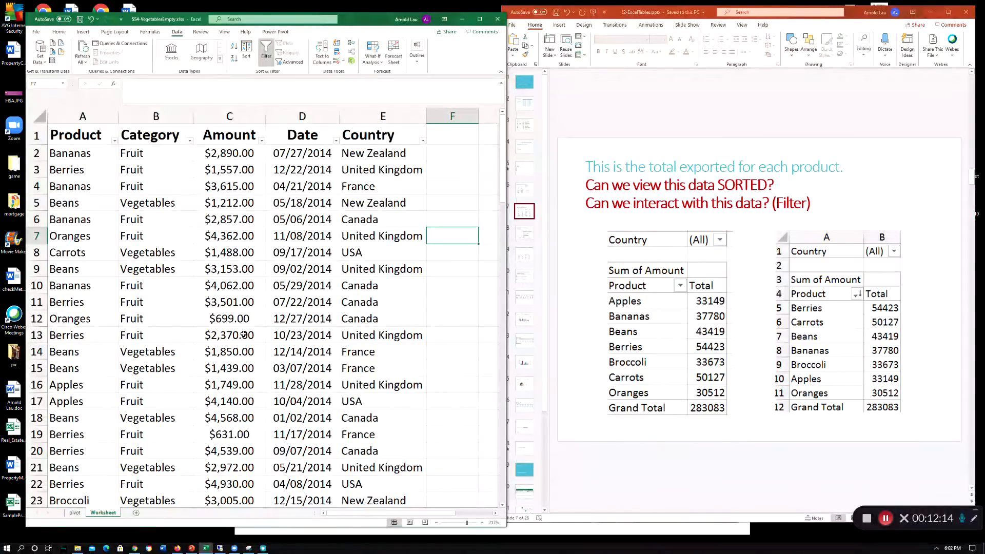
Step: Show slide 8 on changing the summary calculation in PowerPoint, and examine the Sum of Amount field's options on Excel's pivot sheet
click(77, 513)
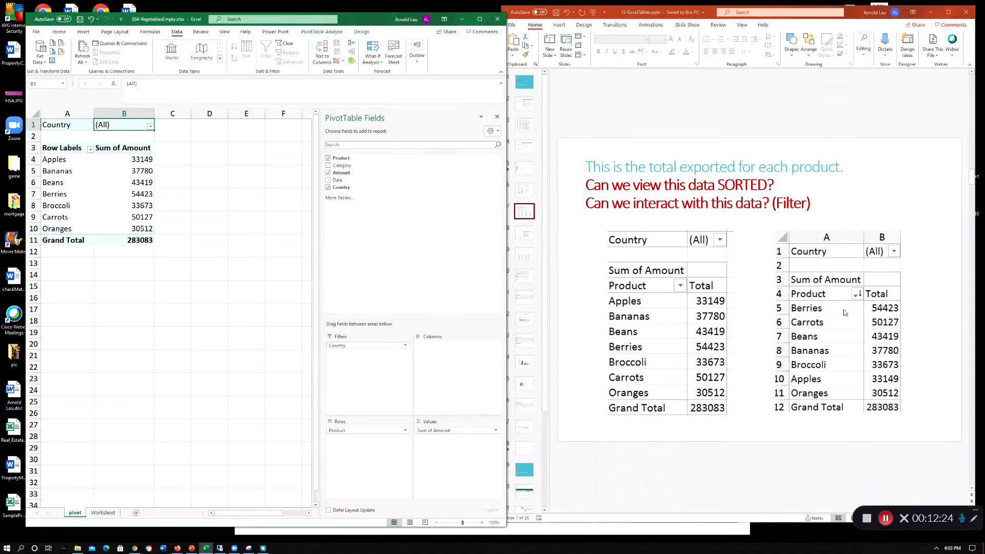
click(523, 237)
click(527, 235)
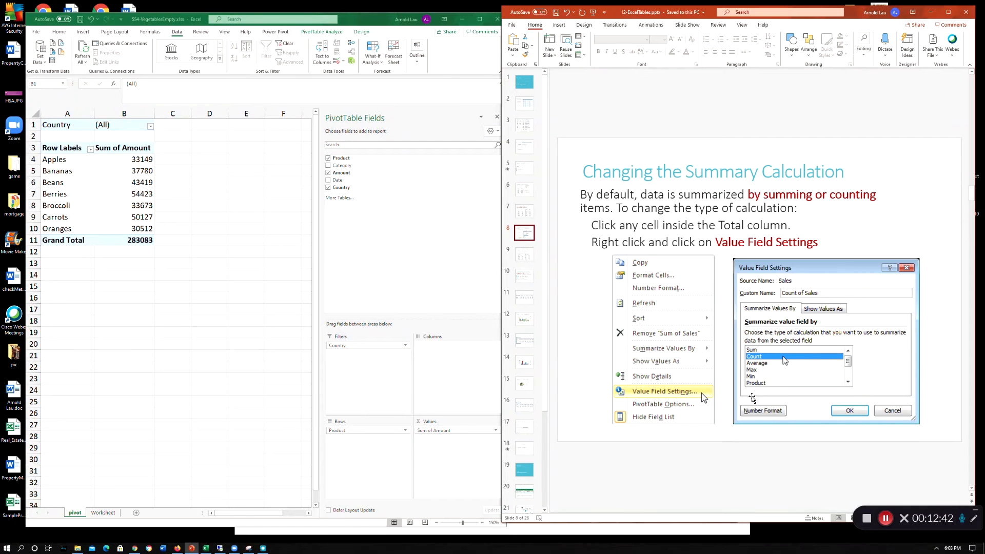
click(232, 424)
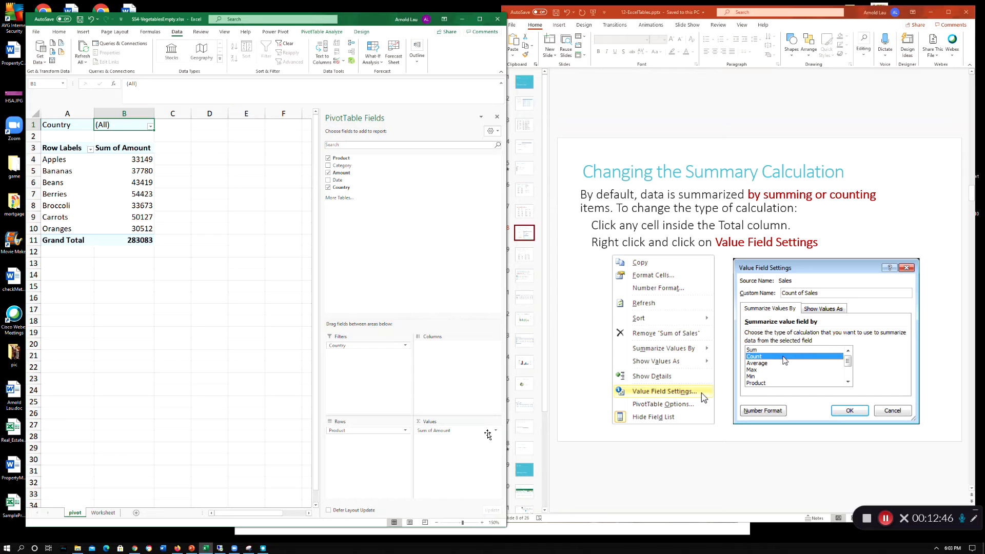
click(496, 431)
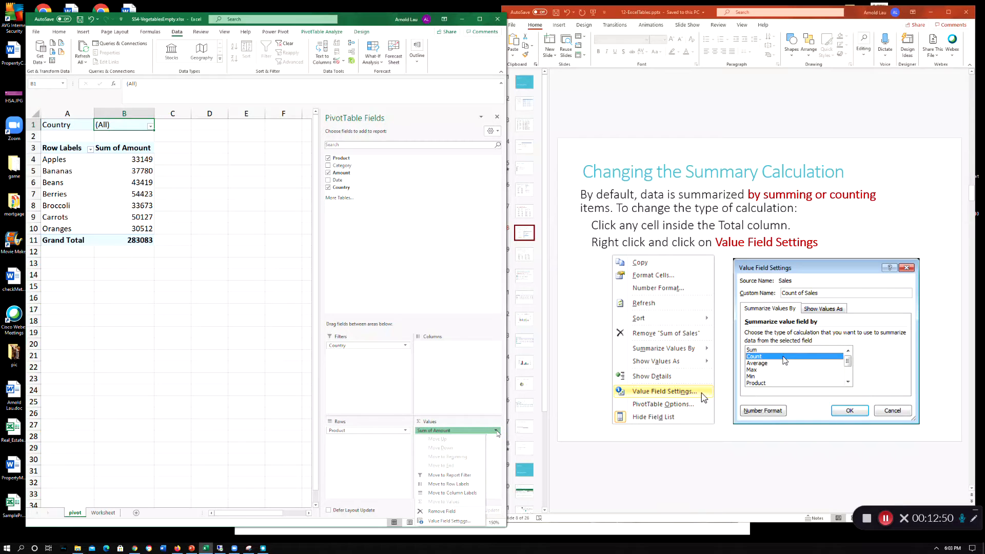
click(491, 413)
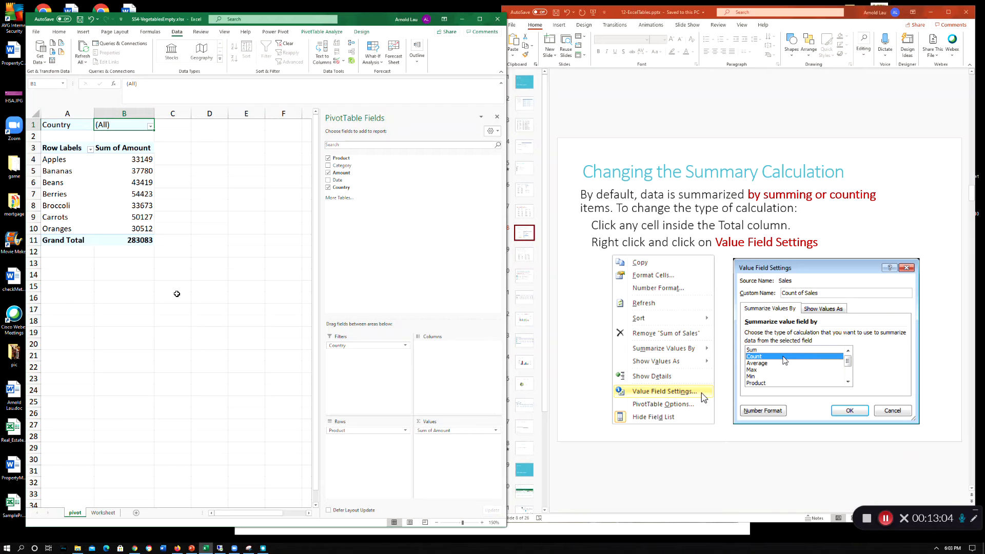
Step: Drill into the pivot table's Grand Total to list its underlying records on a new sheet, and return to the pivot sheet
click(139, 241)
double_click(141, 239)
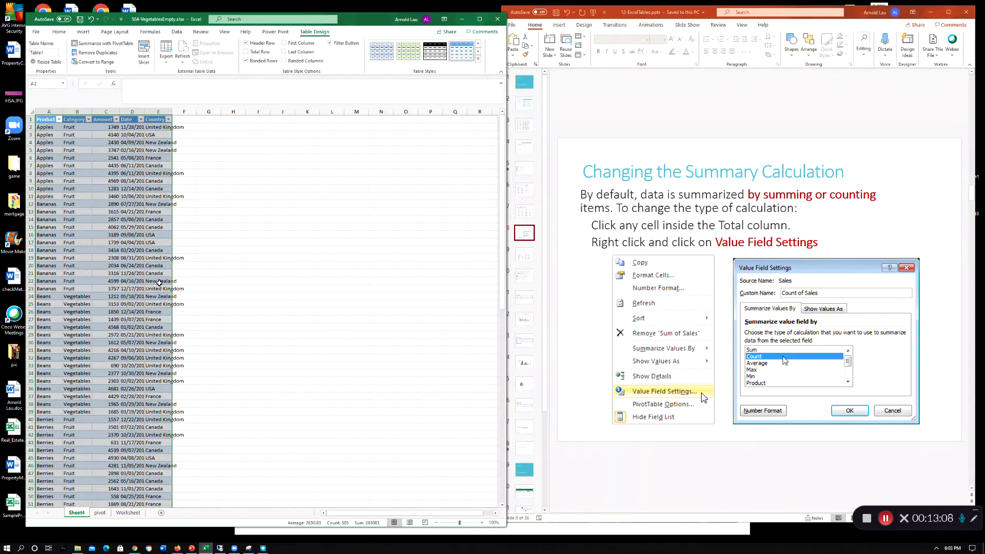
scroll(263, 295, down, 3)
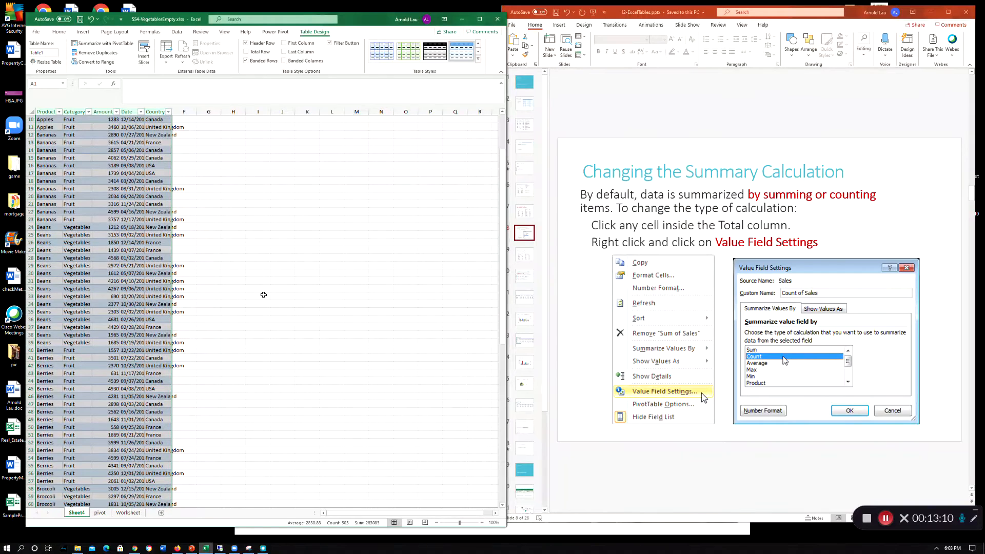
click(100, 513)
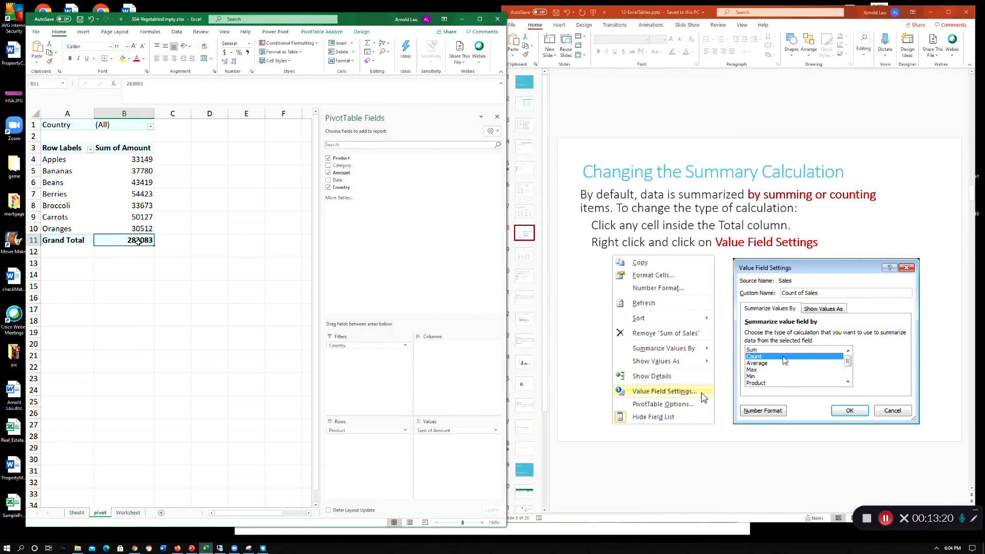
Step: Change the pivot table's Amount value field to summarize by Count
right_click(138, 241)
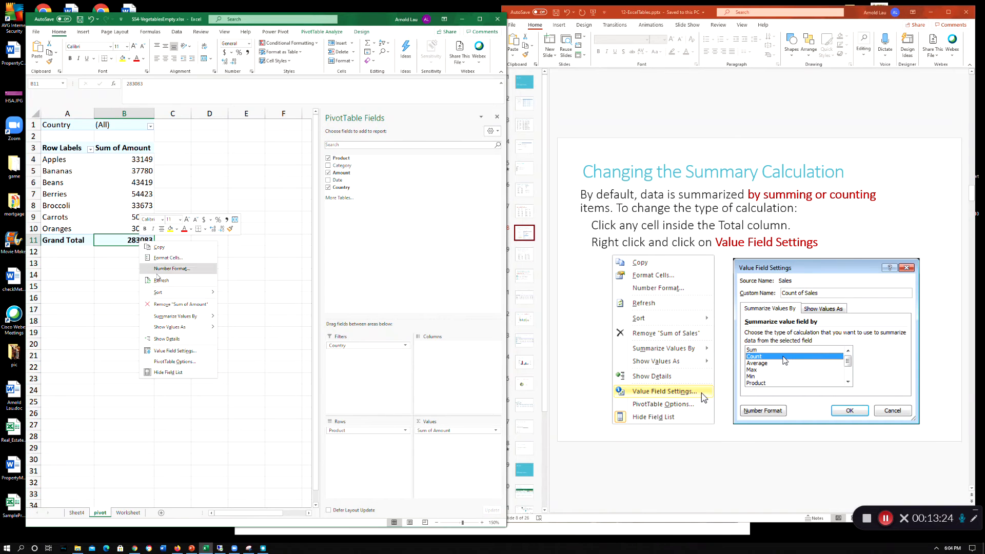
click(177, 351)
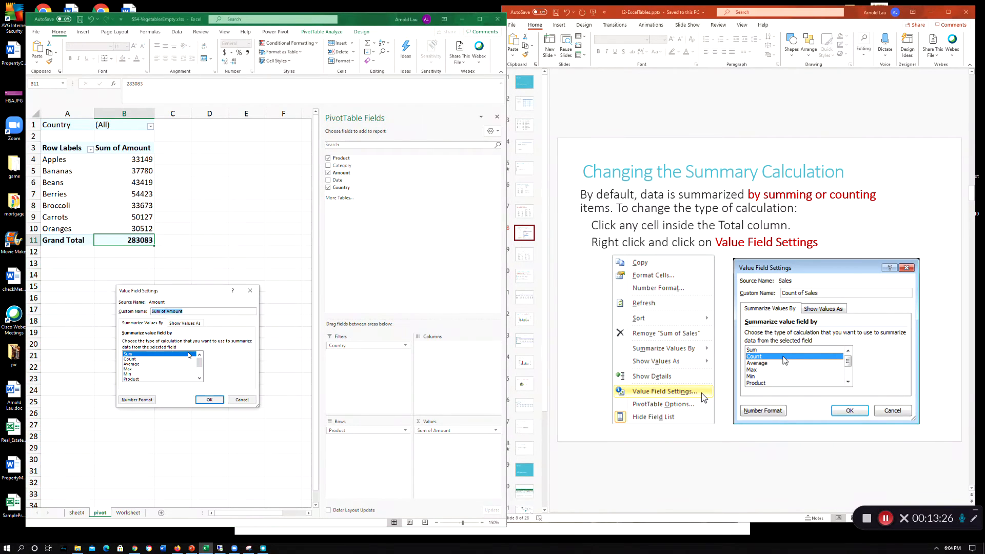
click(140, 360)
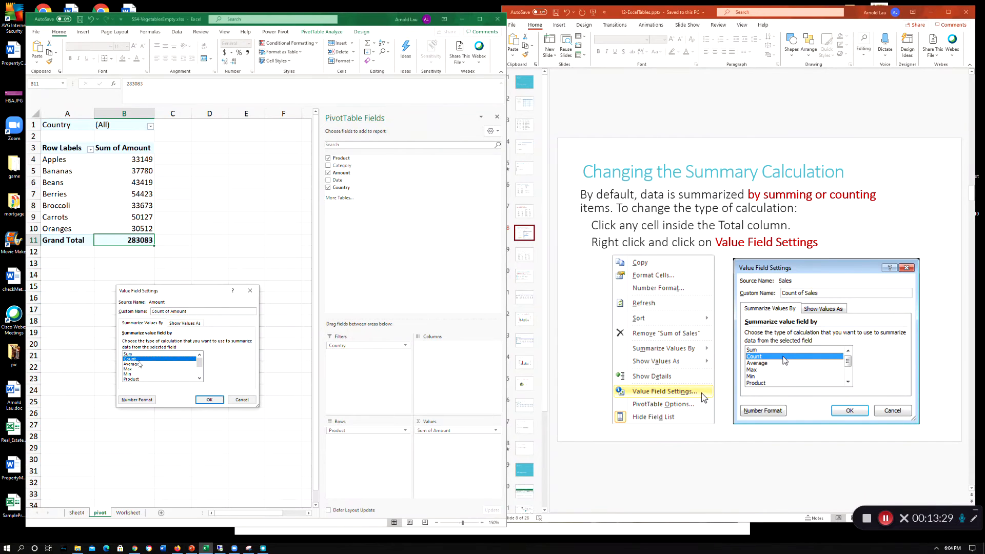
click(210, 400)
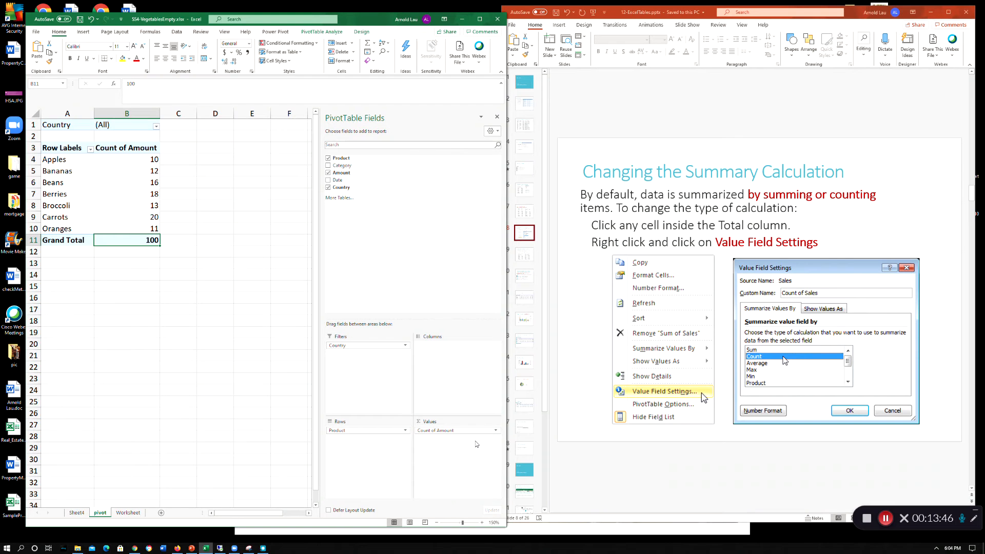
Step: Summarize the pivot table's Amount field by Max, and return it to Sum
click(452, 431)
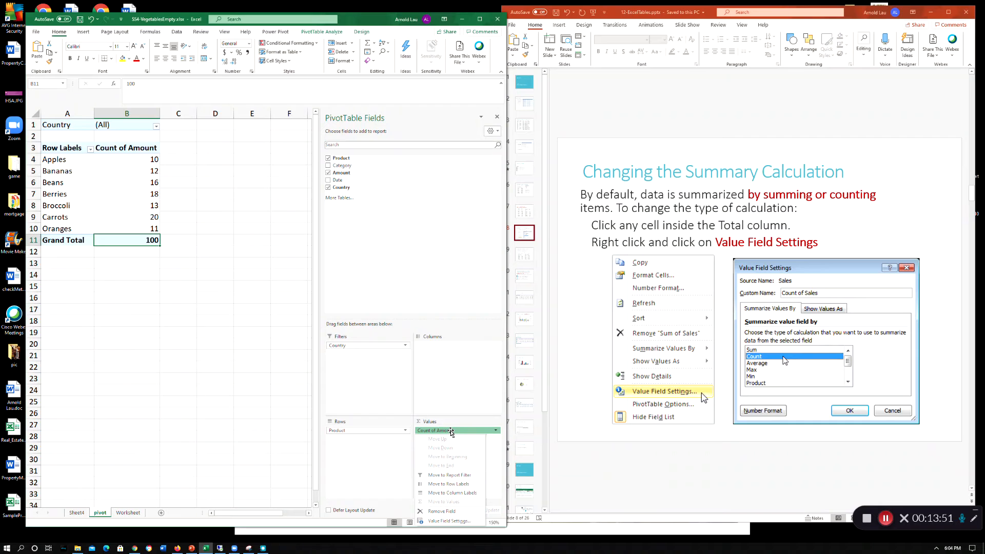
click(452, 522)
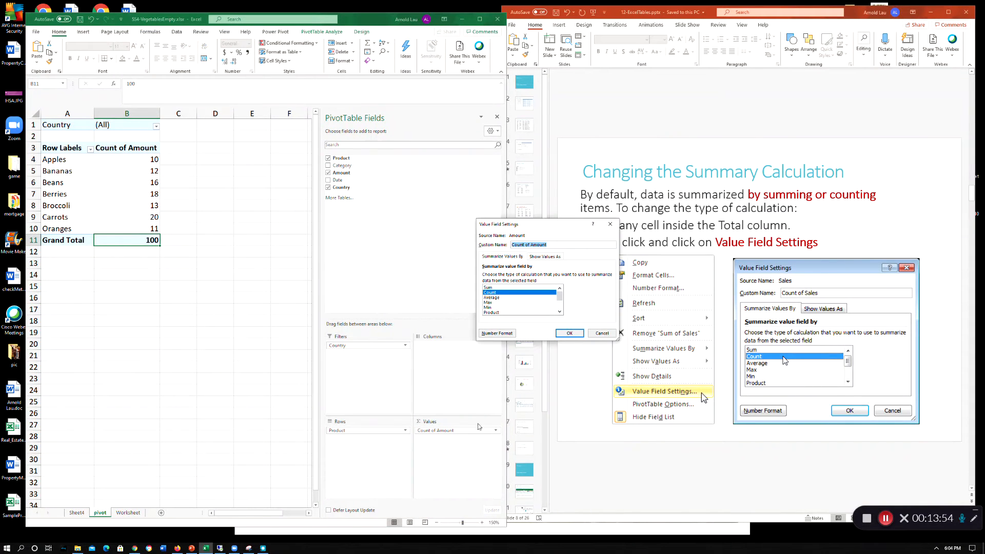
click(501, 303)
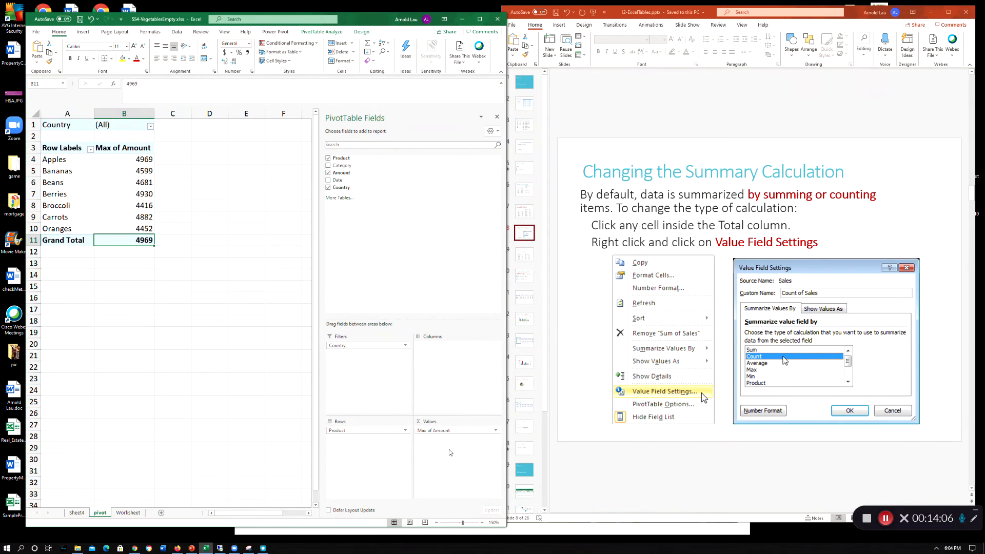
click(495, 432)
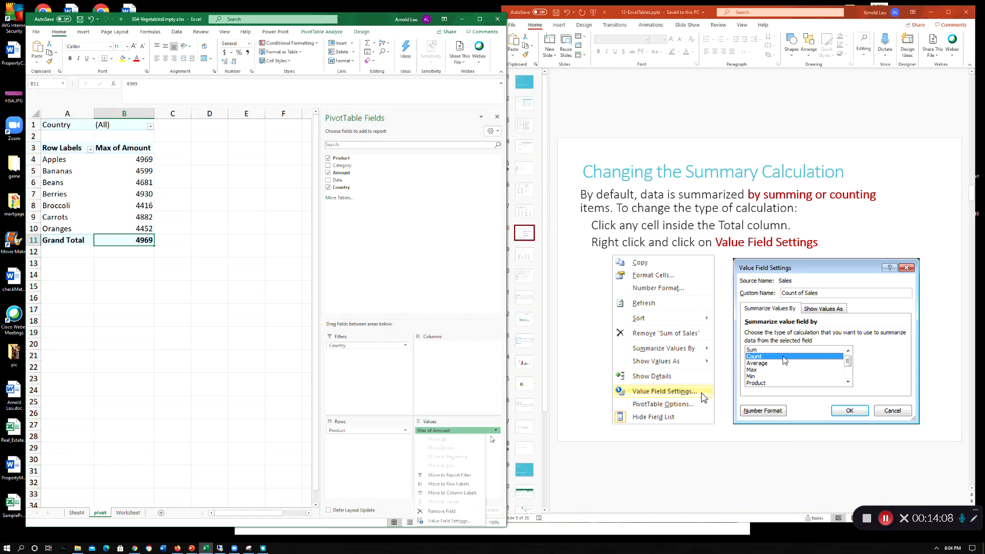
click(448, 521)
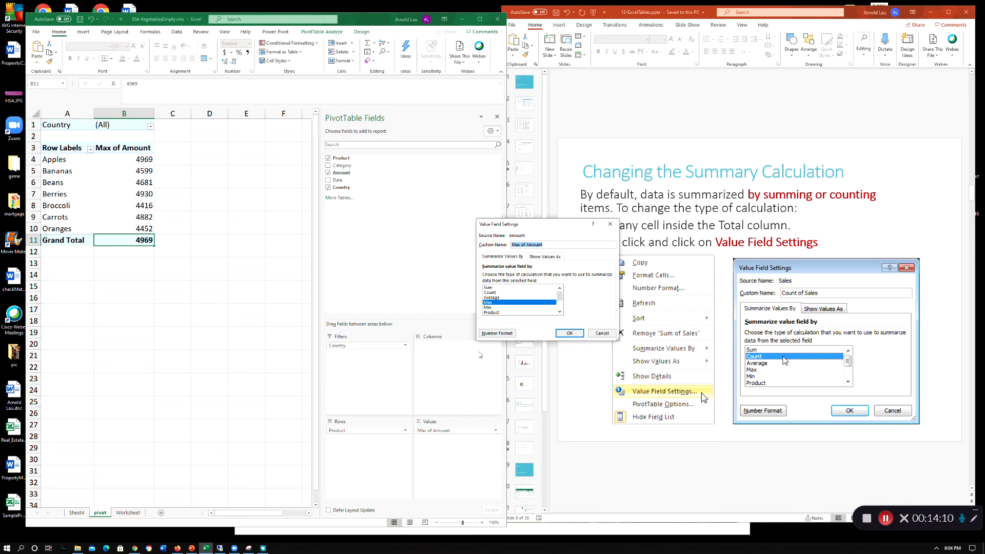
double_click(502, 289)
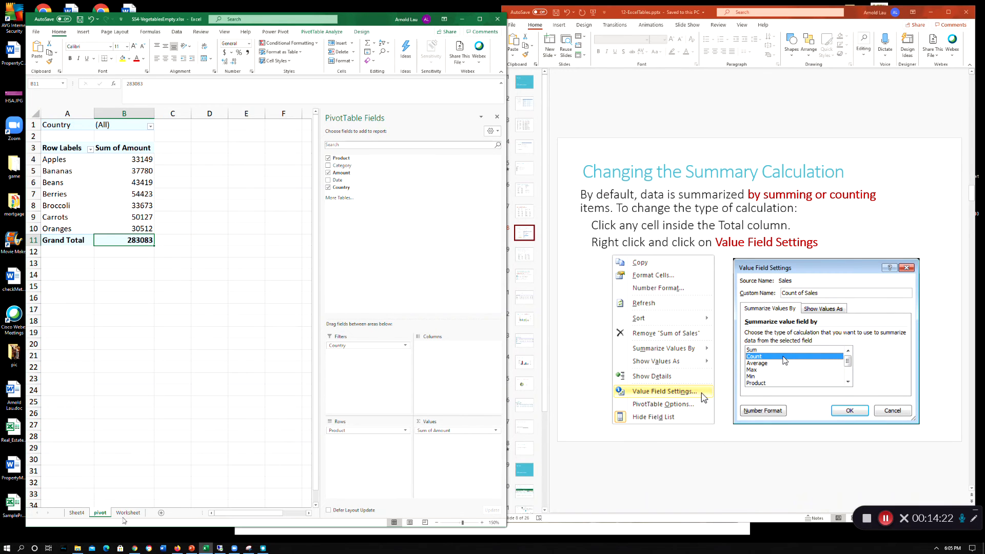
Step: Review the source data on Worksheet, and show slide 9 with the sum and count tables in PowerPoint
click(125, 513)
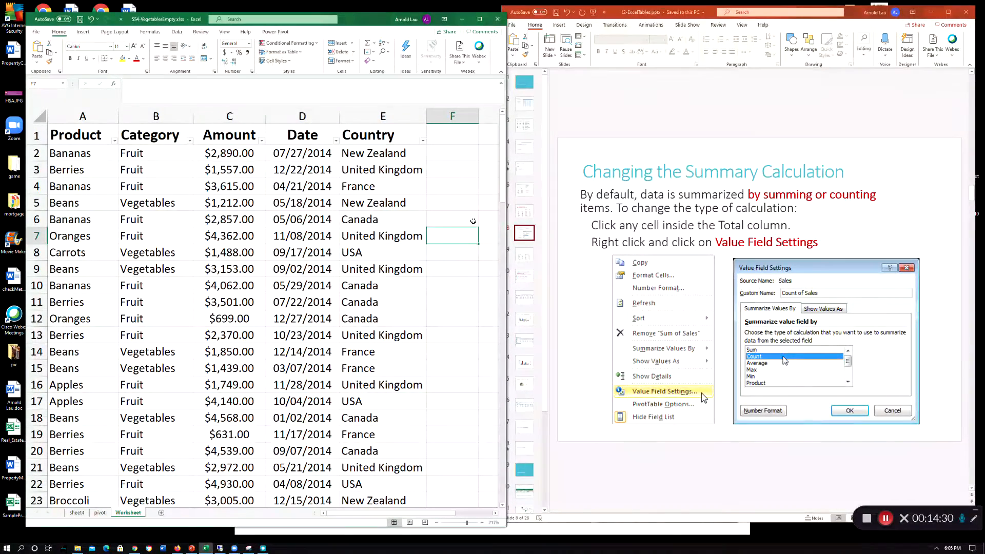
click(446, 154)
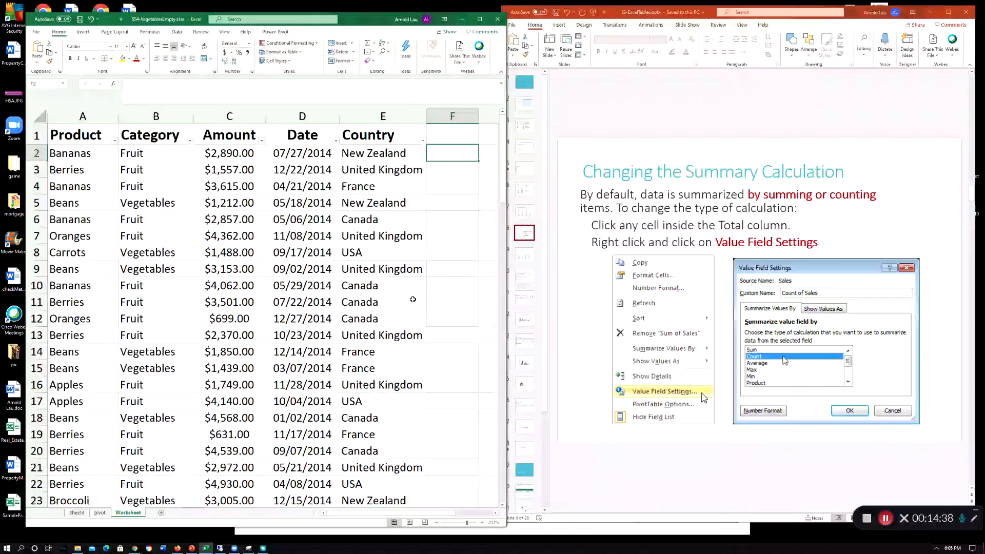
click(524, 255)
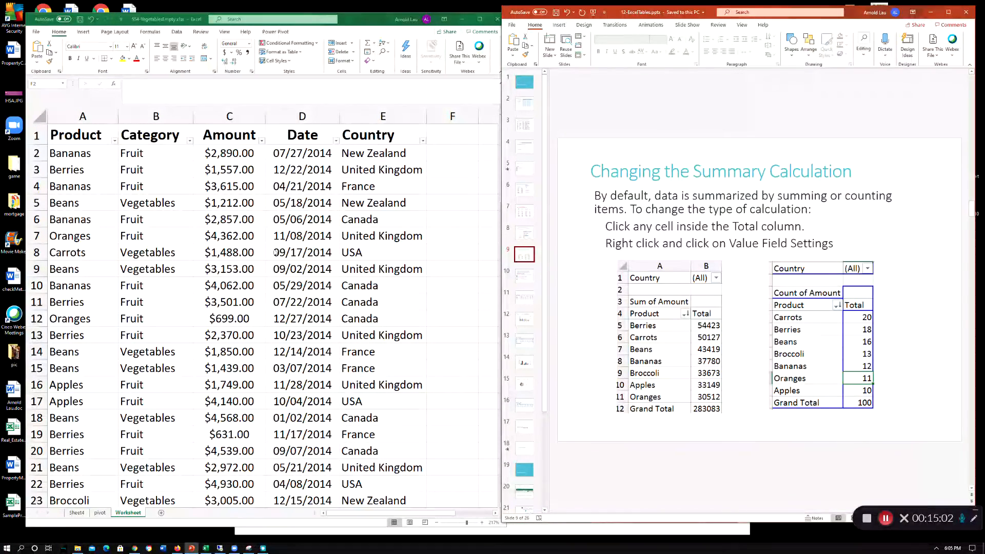
Step: Return to Excel's pivot sheet and set the Grand Total's value field to summarize by Count
click(101, 513)
right_click(144, 242)
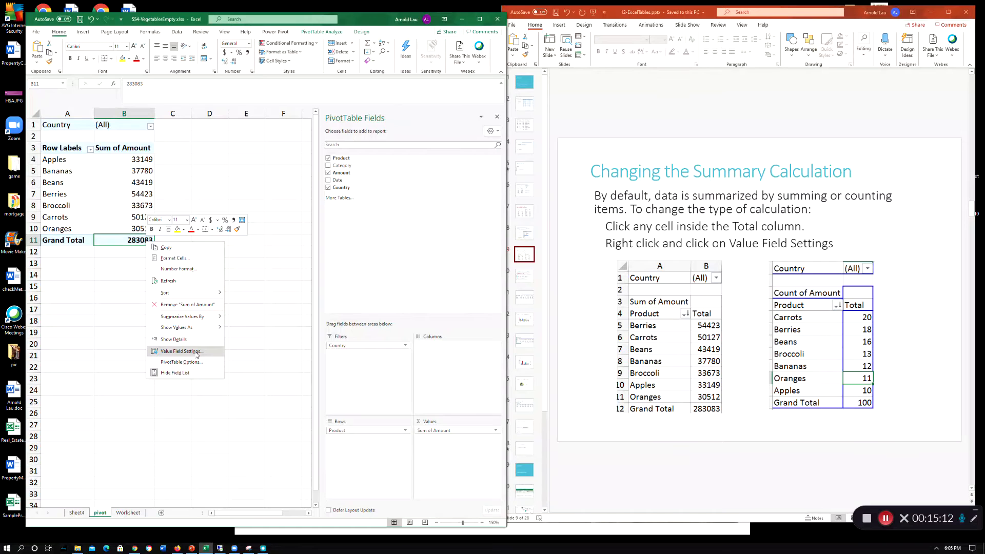
click(196, 352)
click(161, 359)
double_click(161, 360)
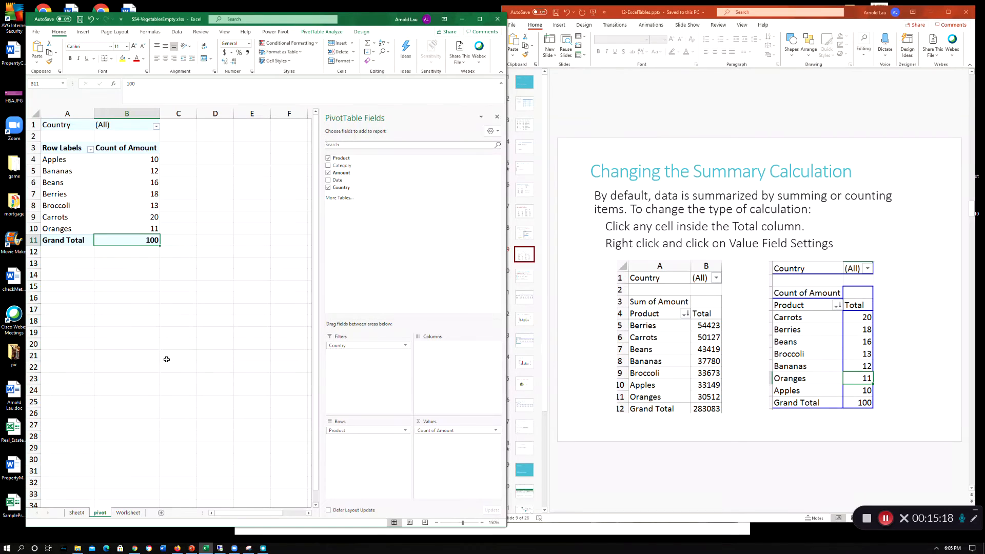
right_click(152, 244)
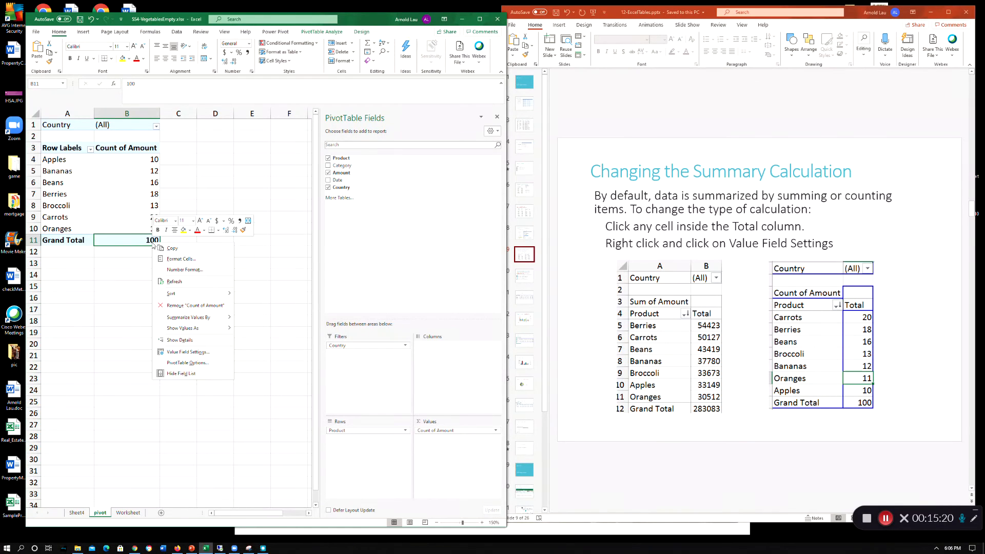
key(Escape)
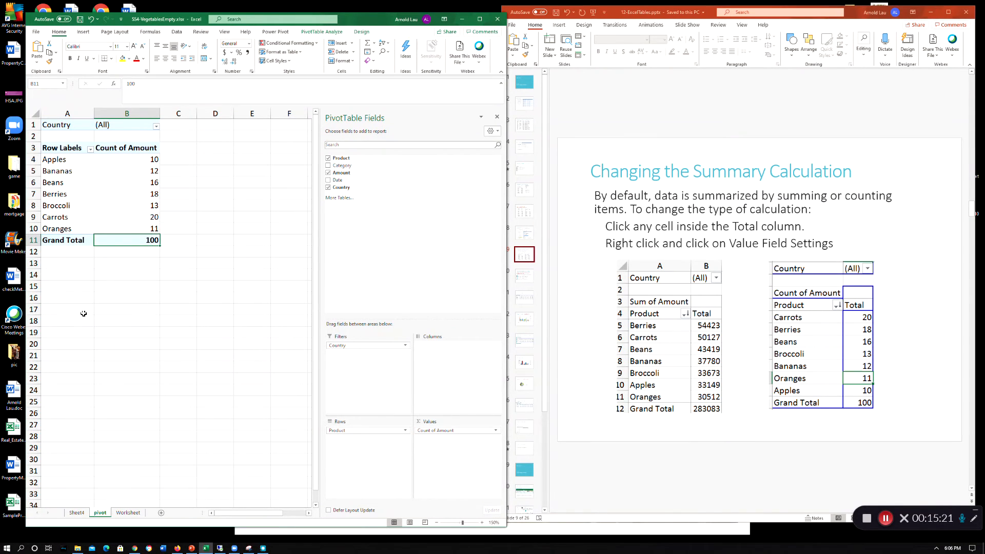
Step: Sort the pivot table's product row labels from A to Z
click(91, 149)
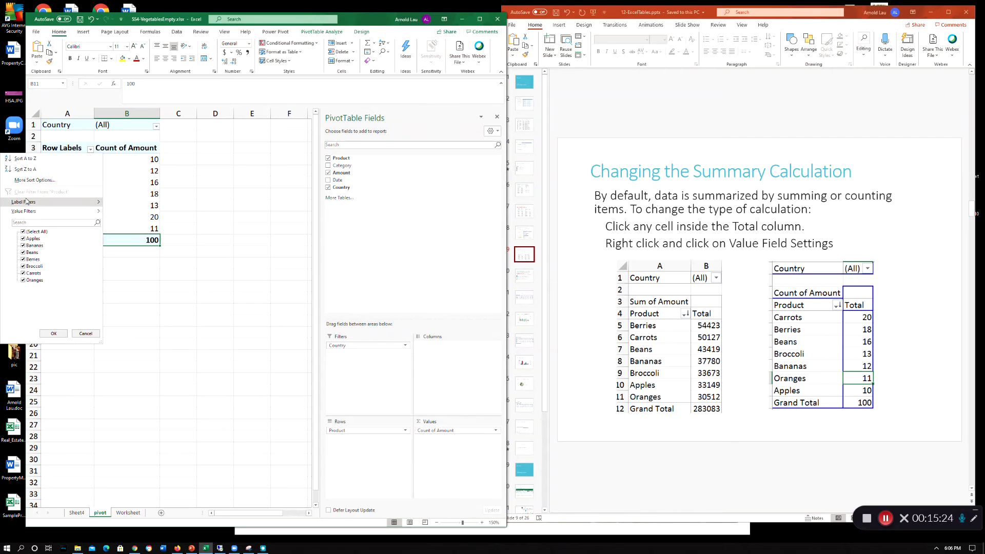
click(25, 158)
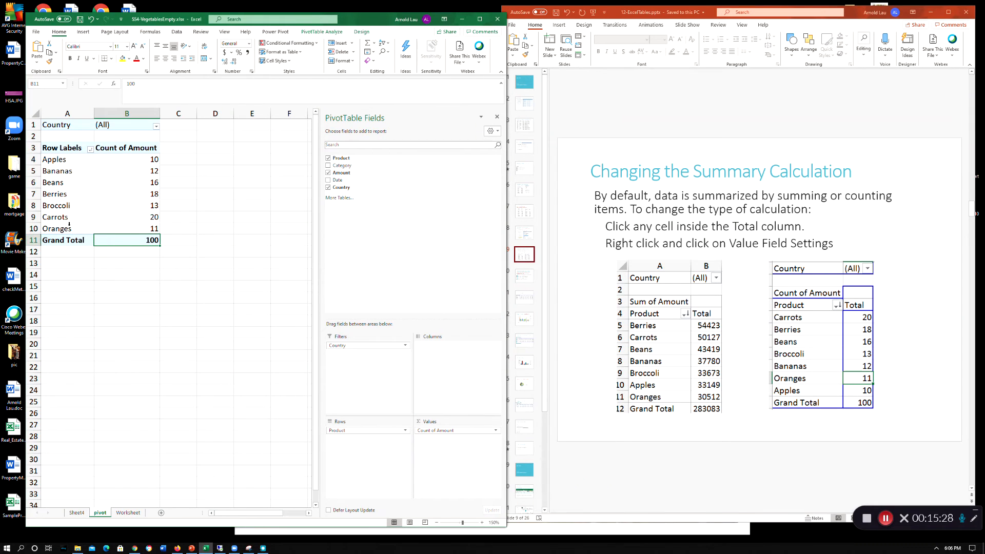
click(91, 150)
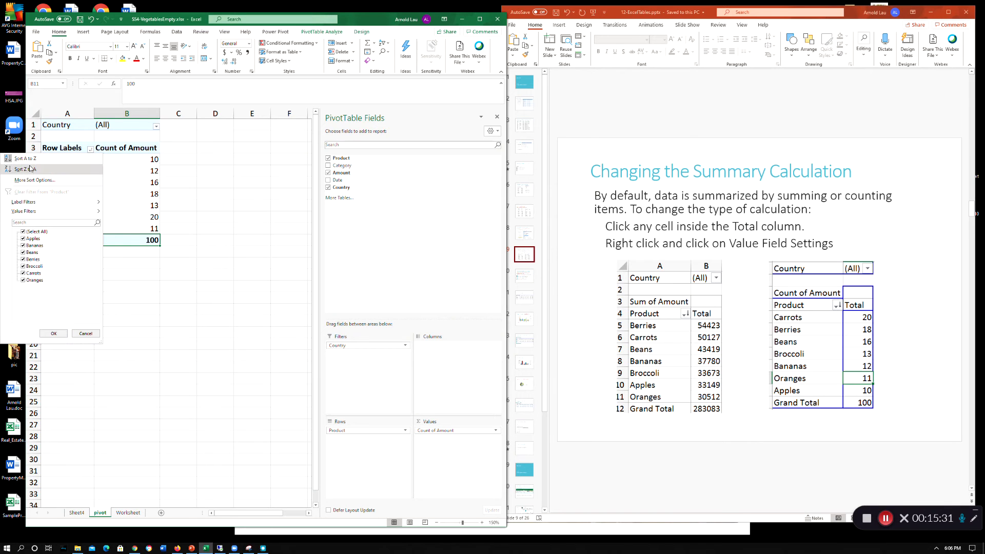
click(26, 158)
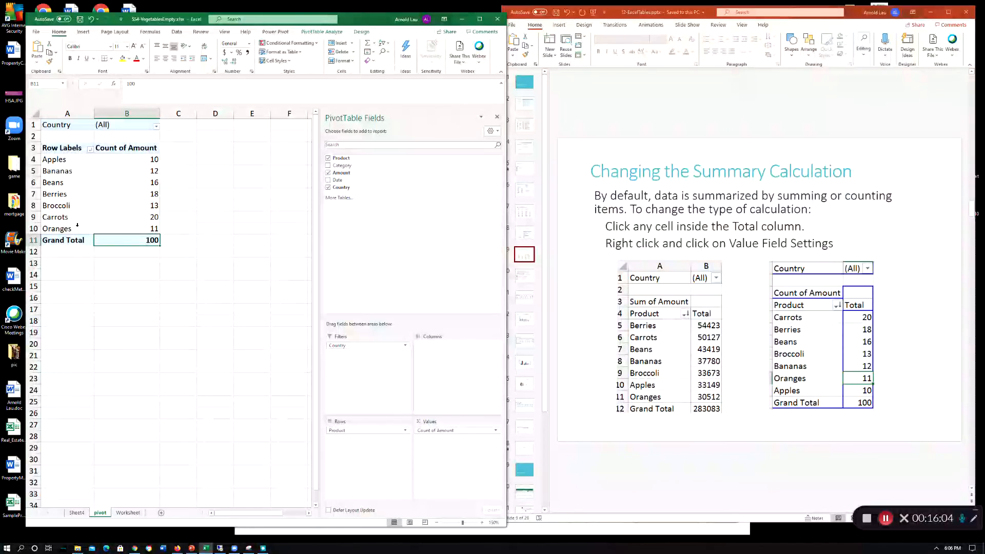
click(54, 206)
click(77, 176)
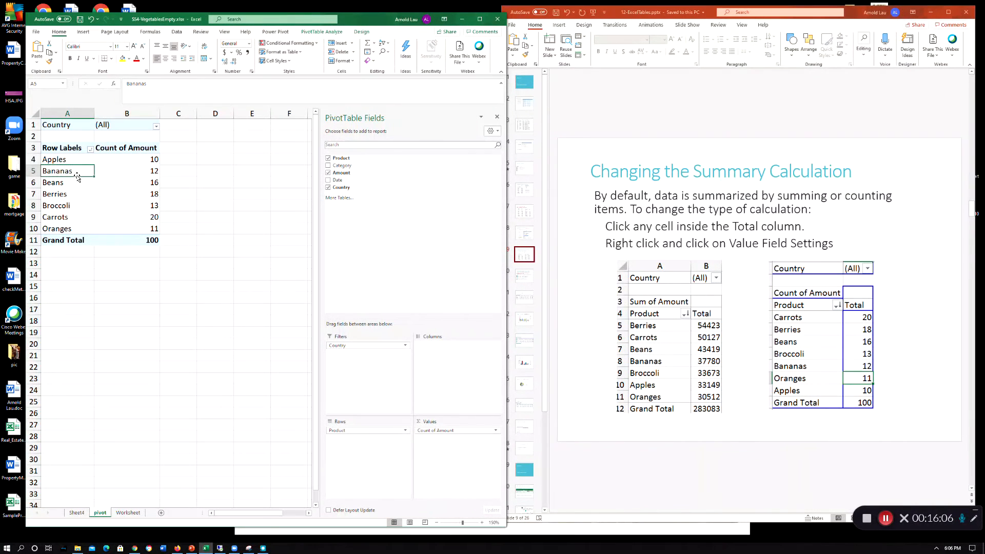
click(61, 162)
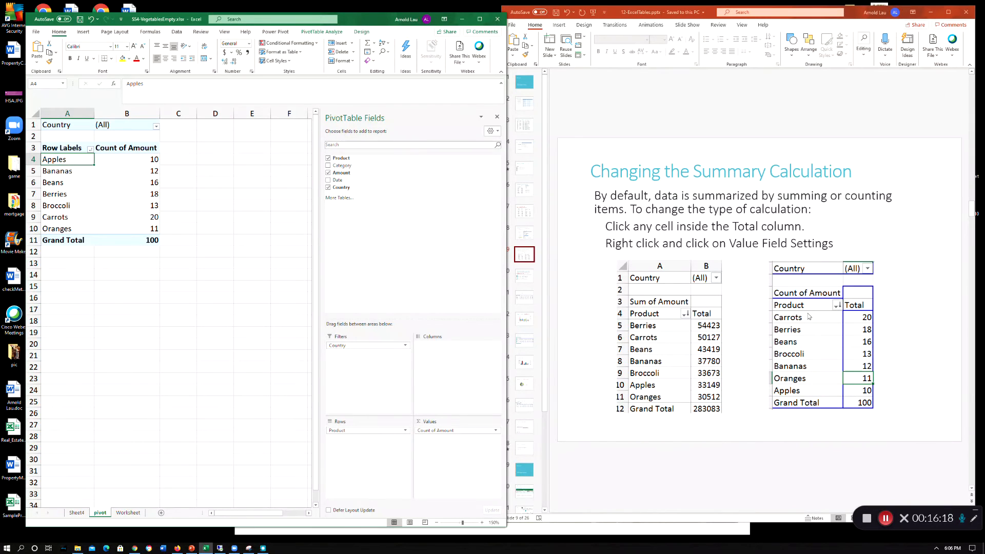
Step: Show slide 10 on two-dimensional pivot tables and slide 11 with the interactive table in PowerPoint
click(834, 306)
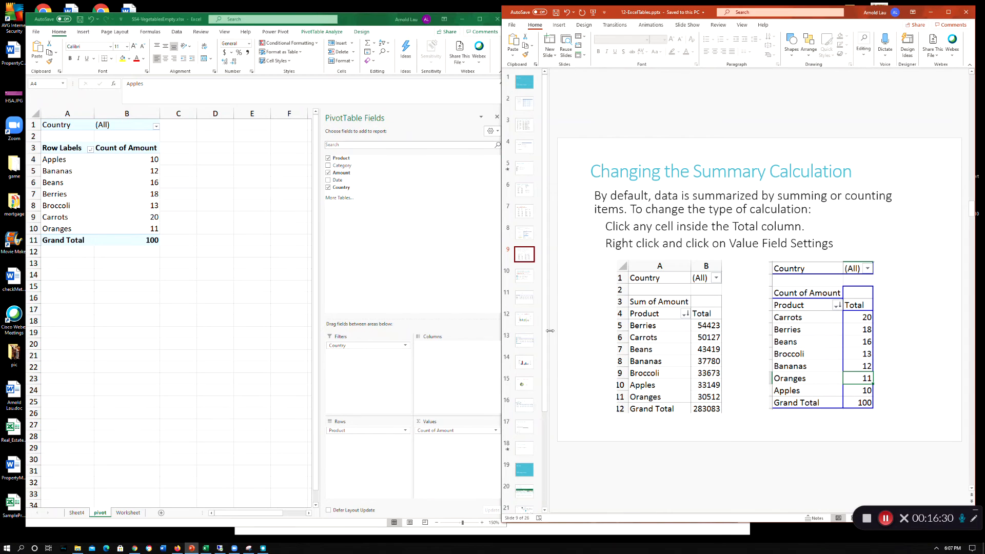
click(524, 281)
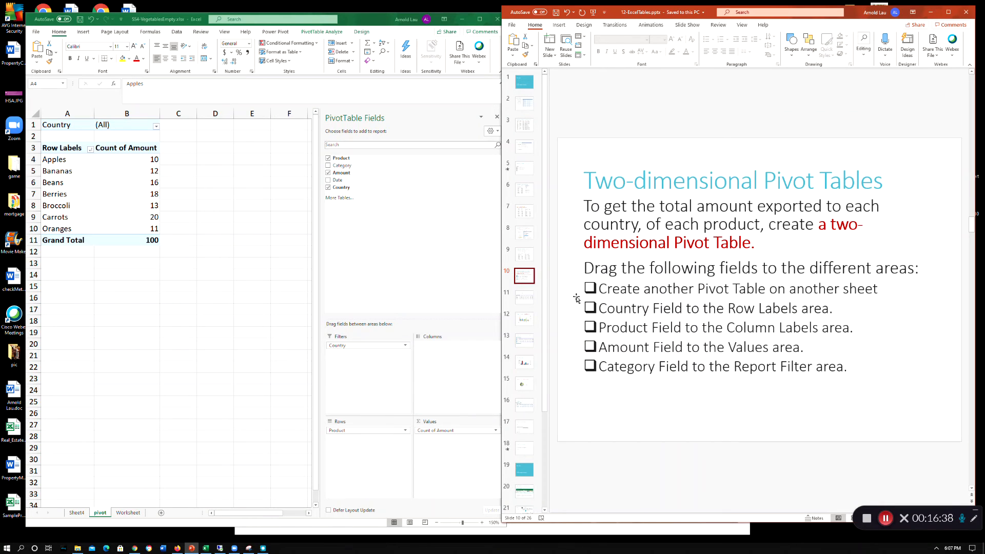
click(524, 298)
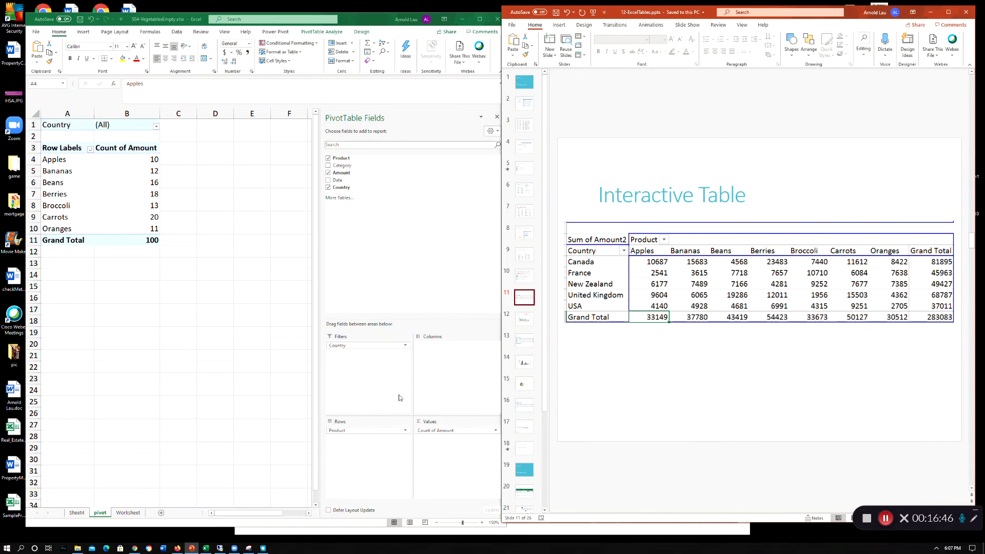
Step: Rearrange Excel's pivot table into two dimensions with Product as columns and Country as rows
click(345, 347)
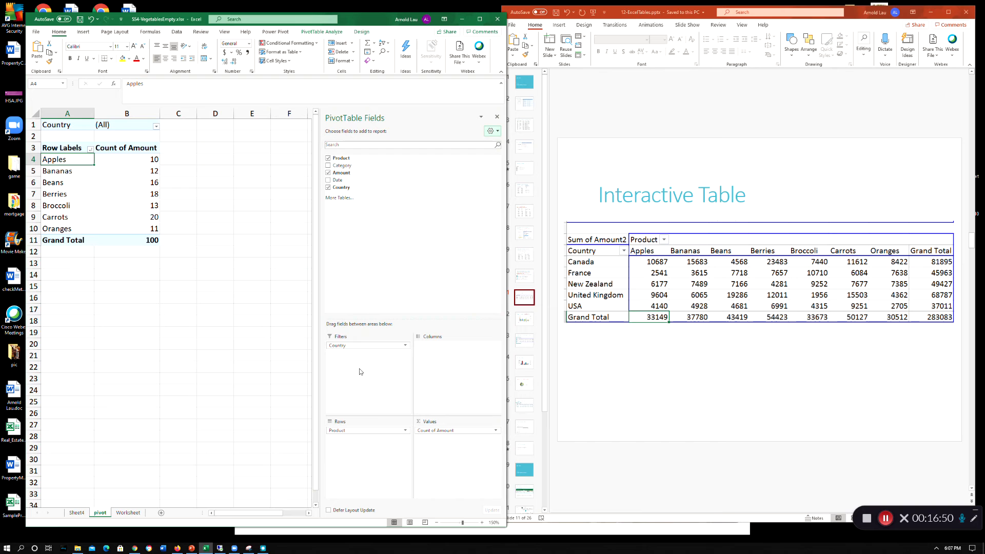
drag(360, 433, 445, 347)
drag(371, 348, 368, 443)
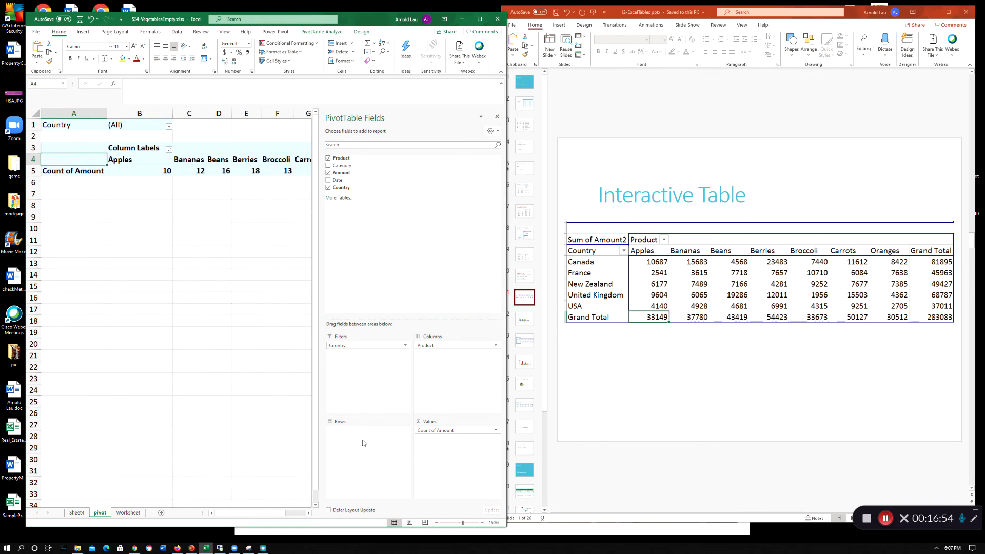
click(163, 357)
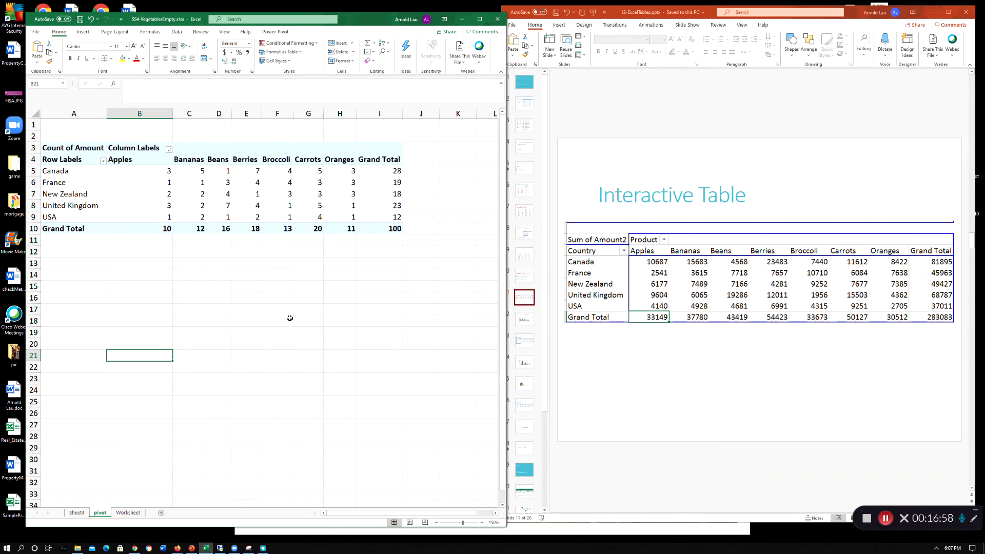
Step: Set the two-dimensional pivot table's Amount field to summarize by Sum, and close the field list
right_click(382, 229)
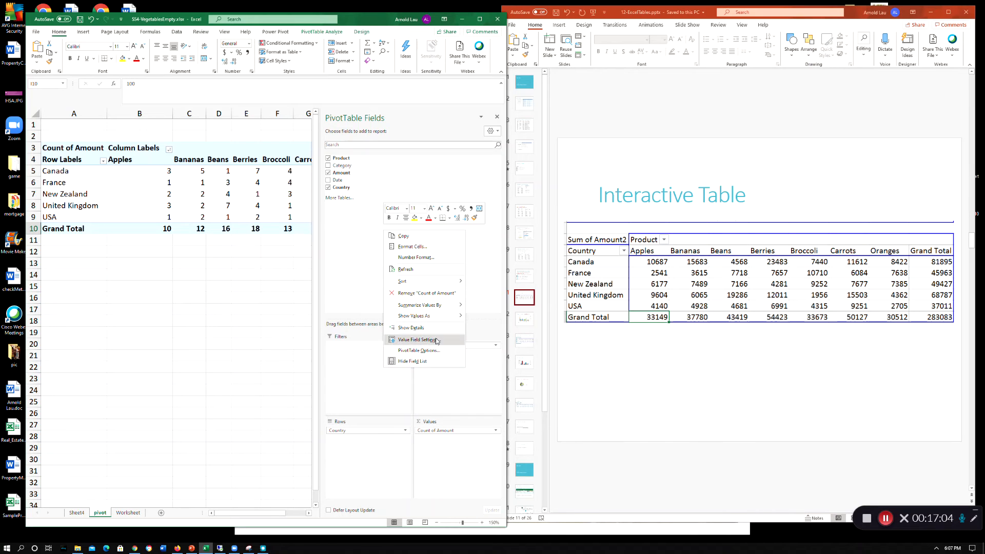
click(419, 339)
click(402, 340)
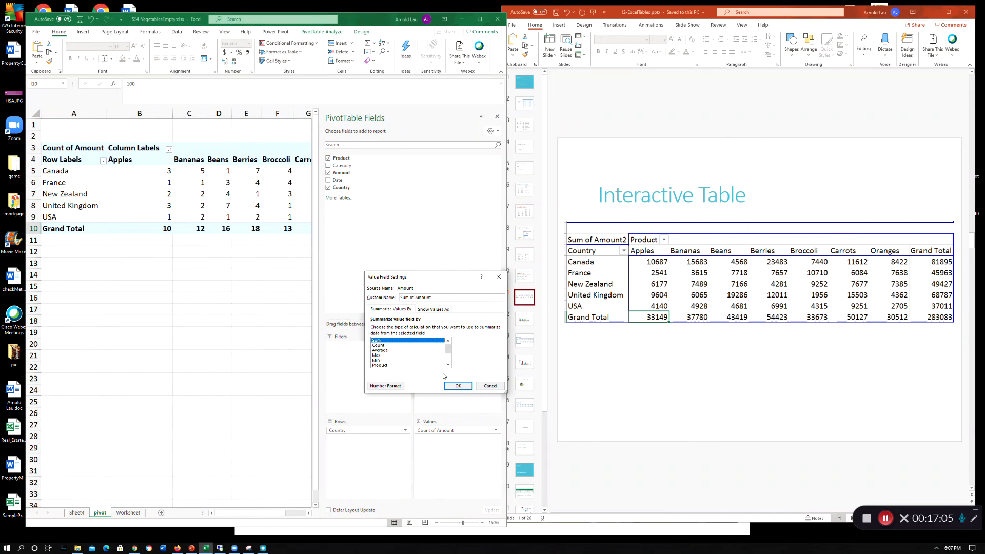
click(452, 386)
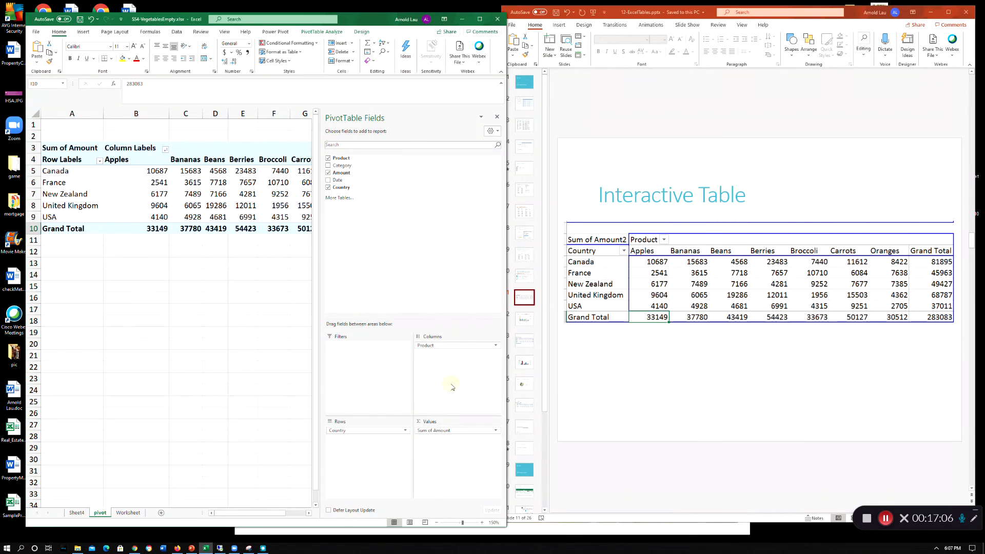
click(496, 117)
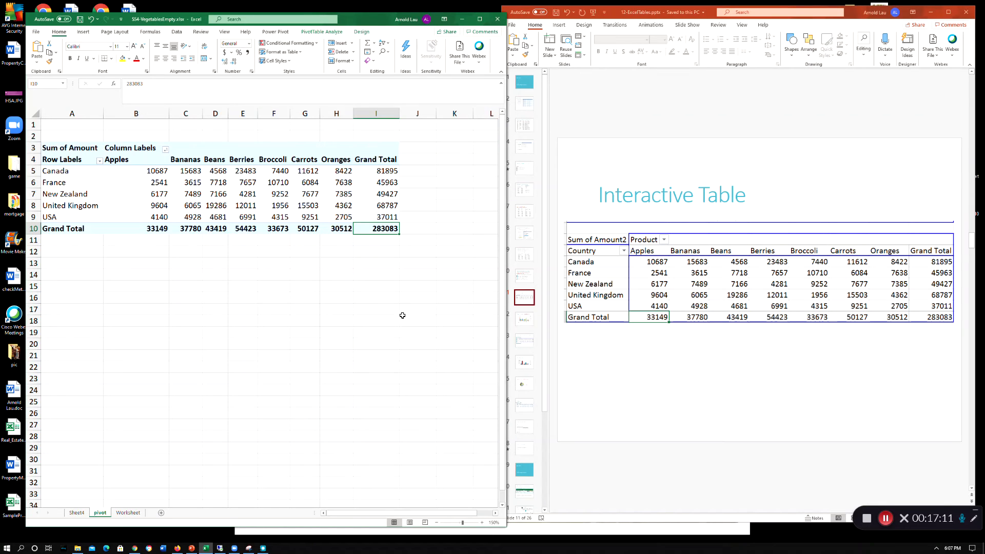
Step: Examine the Canada row and its Bananas amount in the two-dimensional pivot table
click(189, 277)
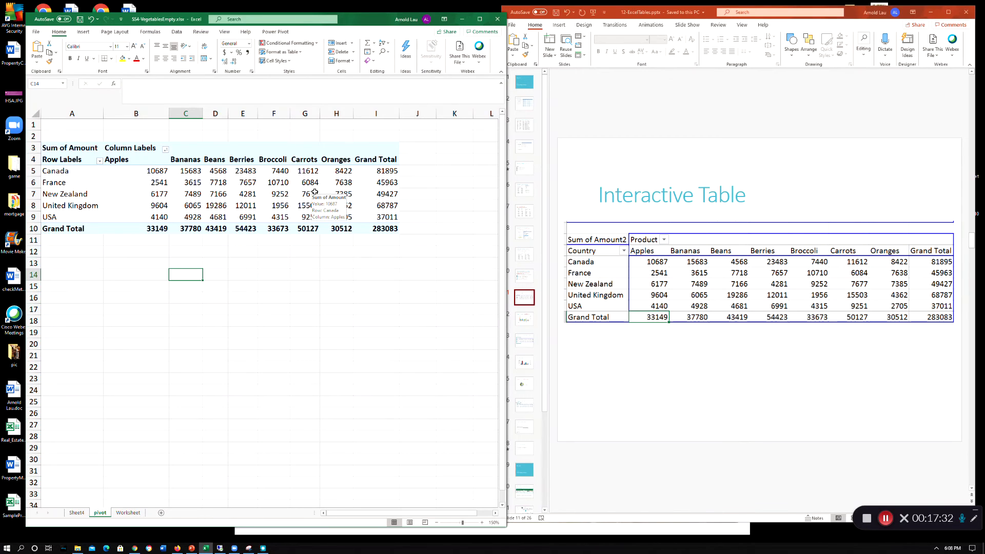
click(65, 170)
click(186, 170)
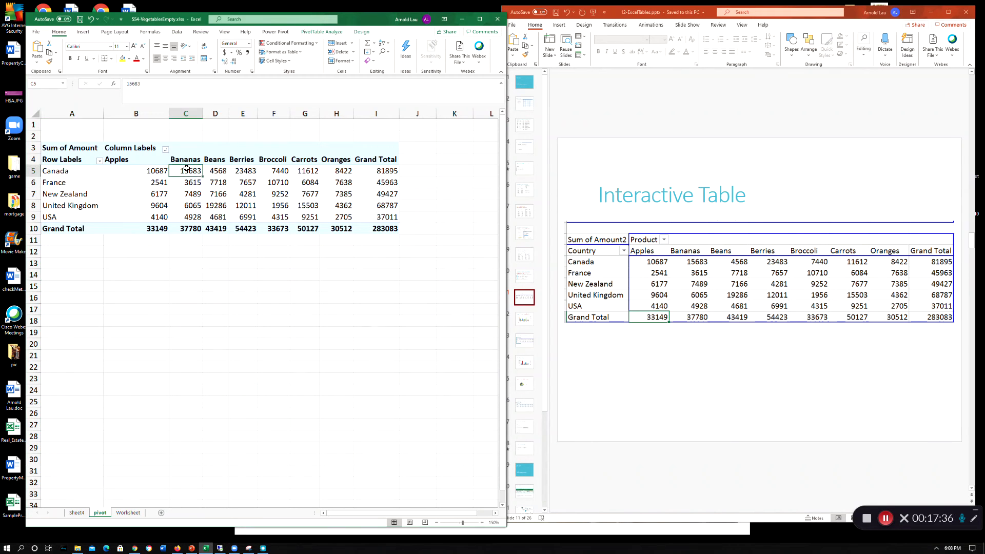
Step: Narrow column B, which holds the Apples amounts, in the two-dimensional pivot table
click(150, 169)
click(181, 168)
drag(168, 115, 150, 116)
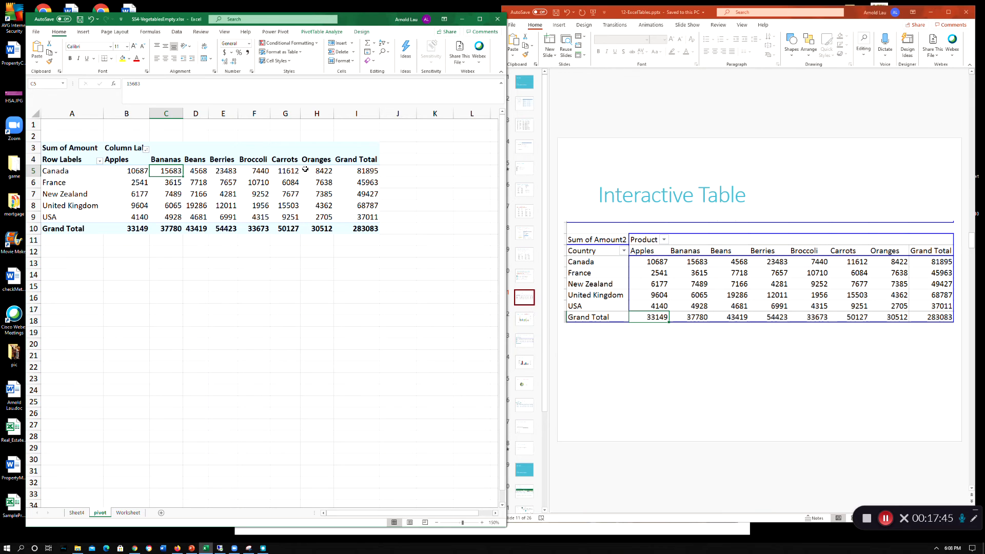
Step: Show slide 12 with the interactive Products Exported chart in PowerPoint, and return to Excel
click(524, 326)
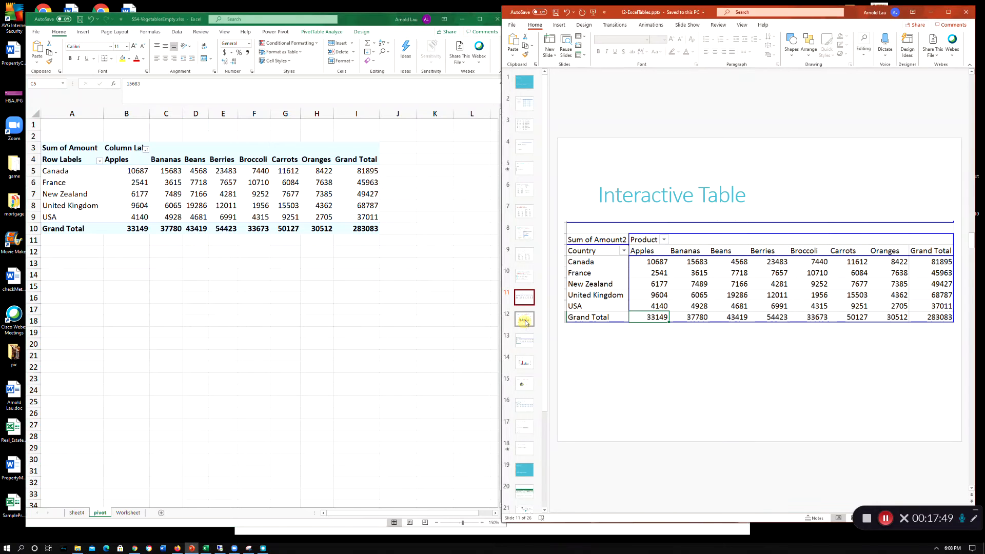
click(525, 320)
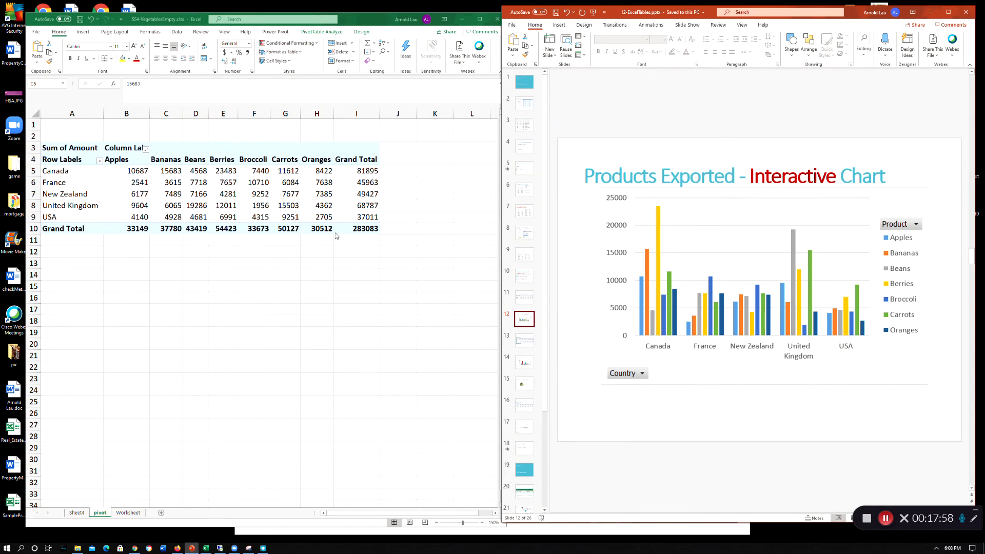
key(alt+Tab)
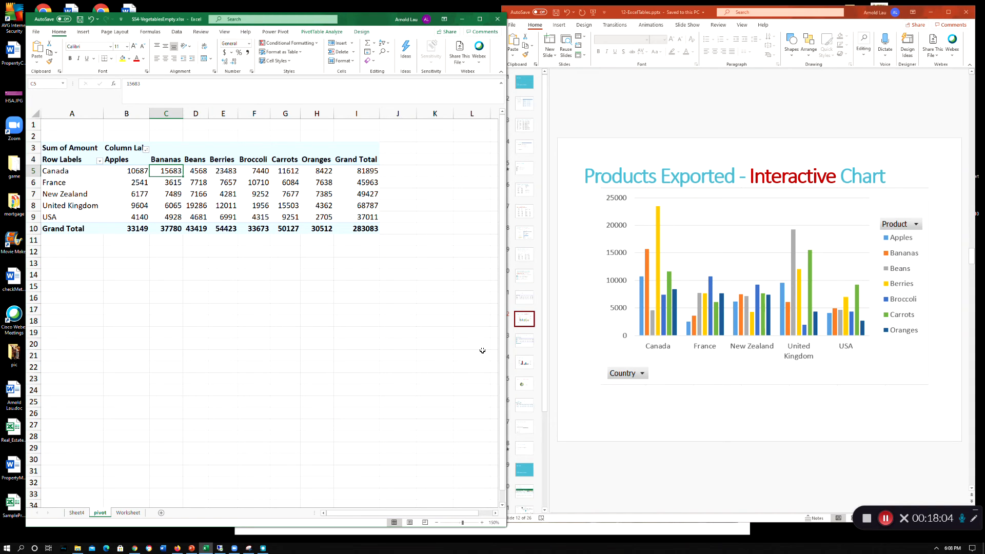
Step: Insert a clustered column PivotChart from the pivot table's headings and country rows, A4:I9
click(52, 172)
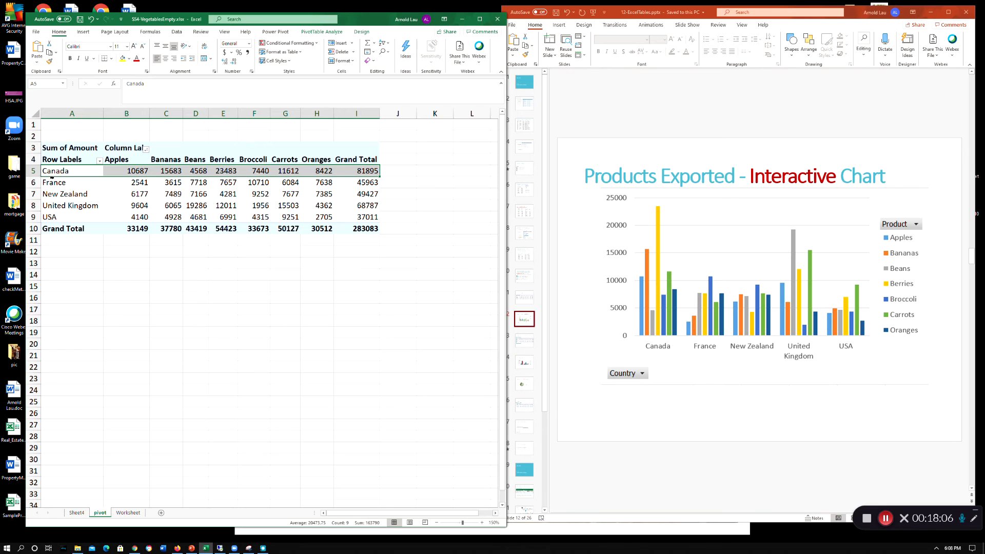
click(97, 237)
drag(49, 160, 377, 213)
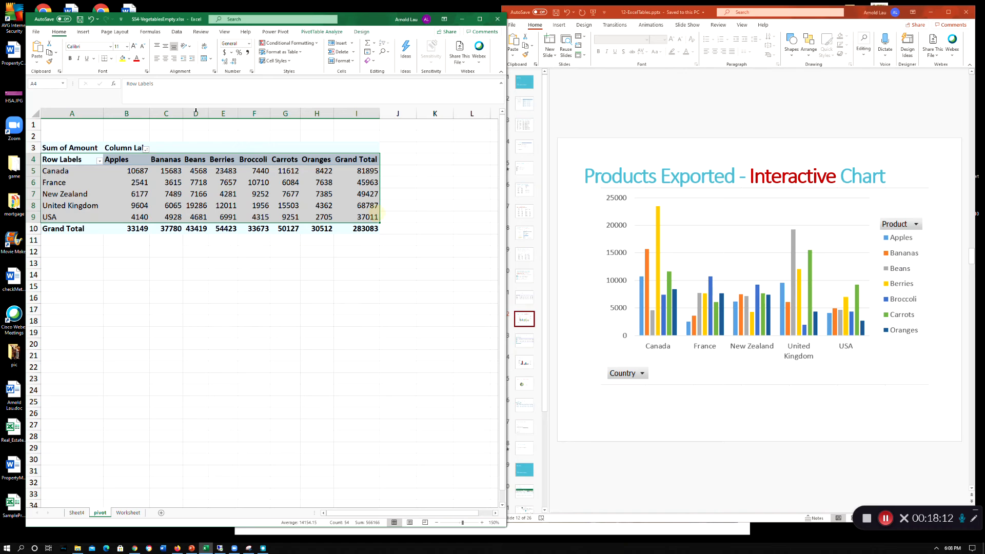
click(83, 32)
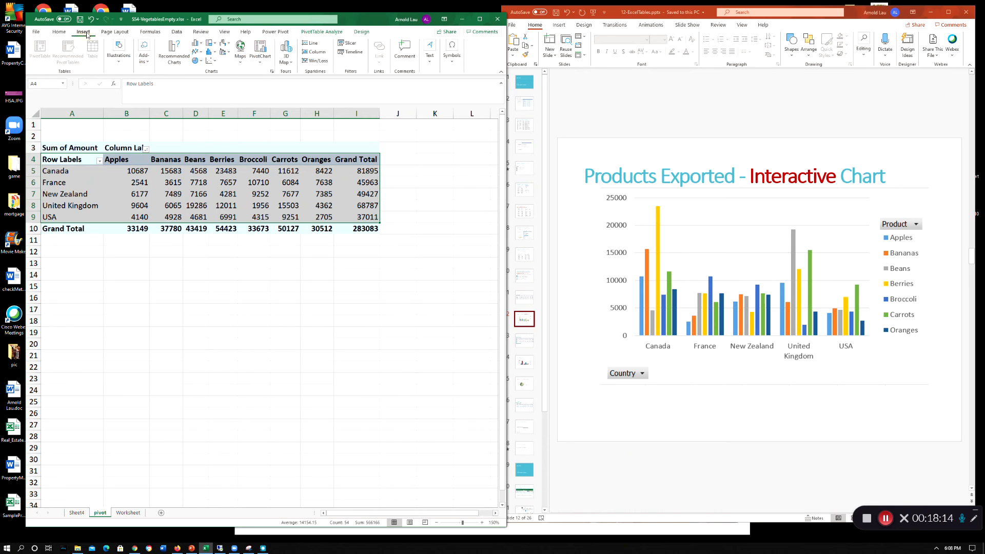
click(179, 60)
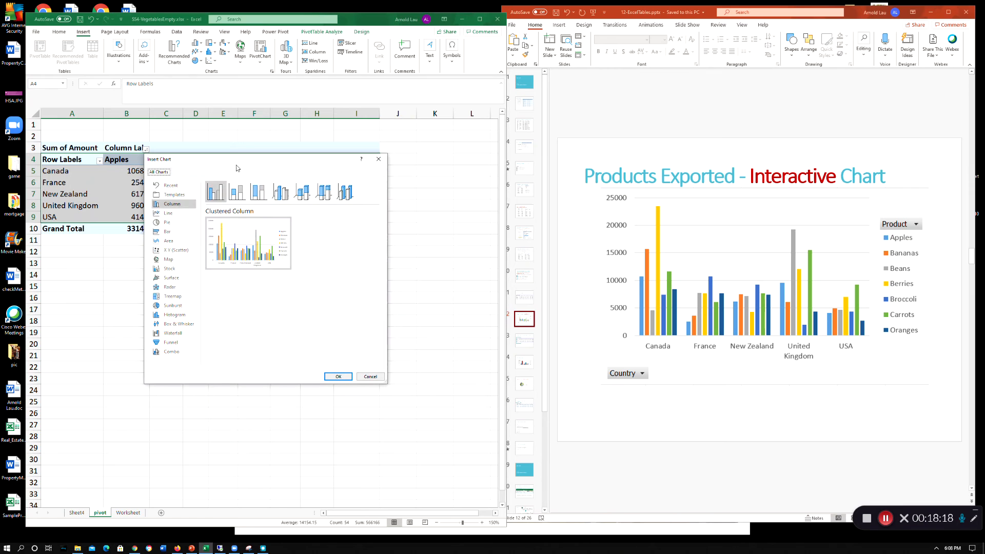
click(338, 376)
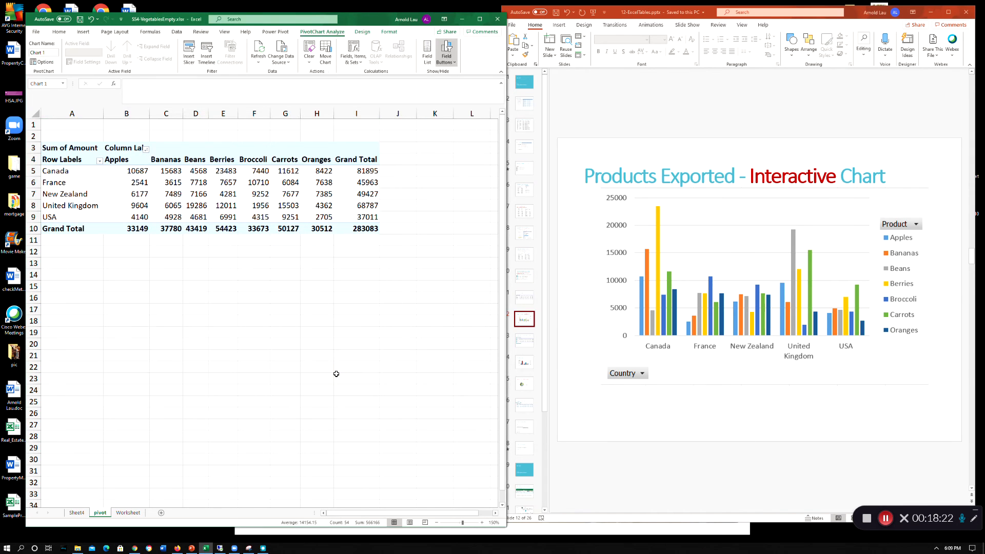
Step: Move the PivotChart below the pivot table so it starts at about row 13 and clears the Grand Total row
click(262, 258)
drag(261, 258, 242, 303)
click(233, 241)
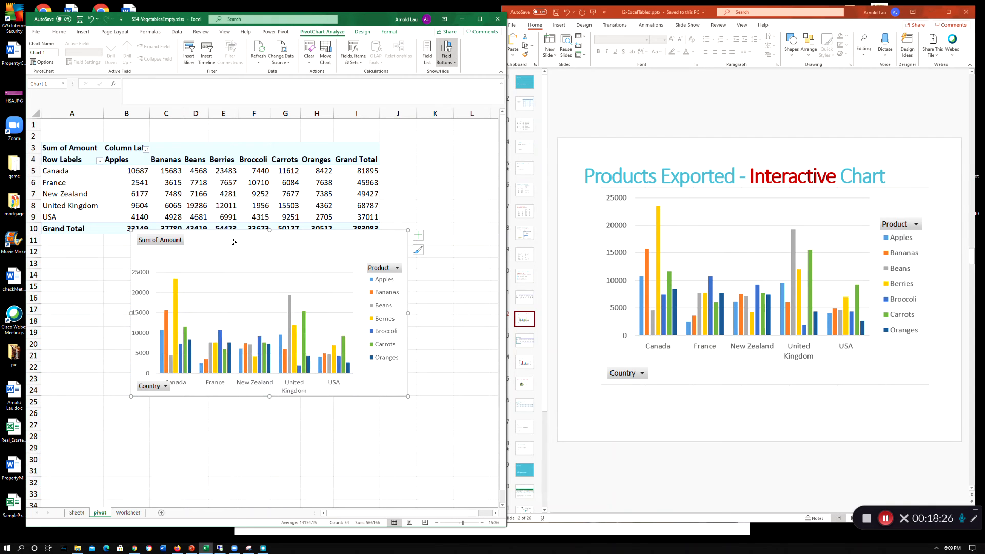
drag(233, 242, 224, 275)
Step: Shift the PivotChart's plot area upward so the country labels clear the Country field button
click(221, 328)
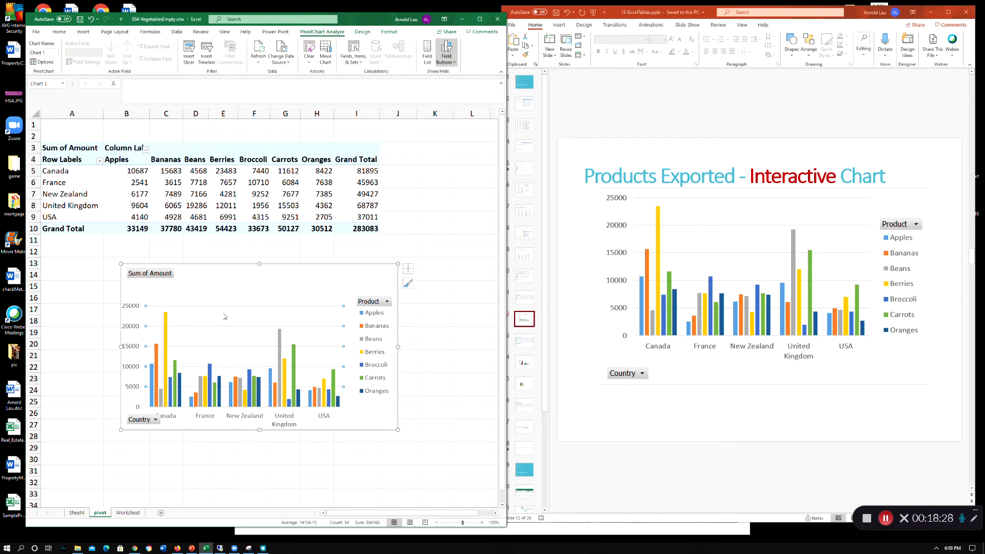
click(199, 333)
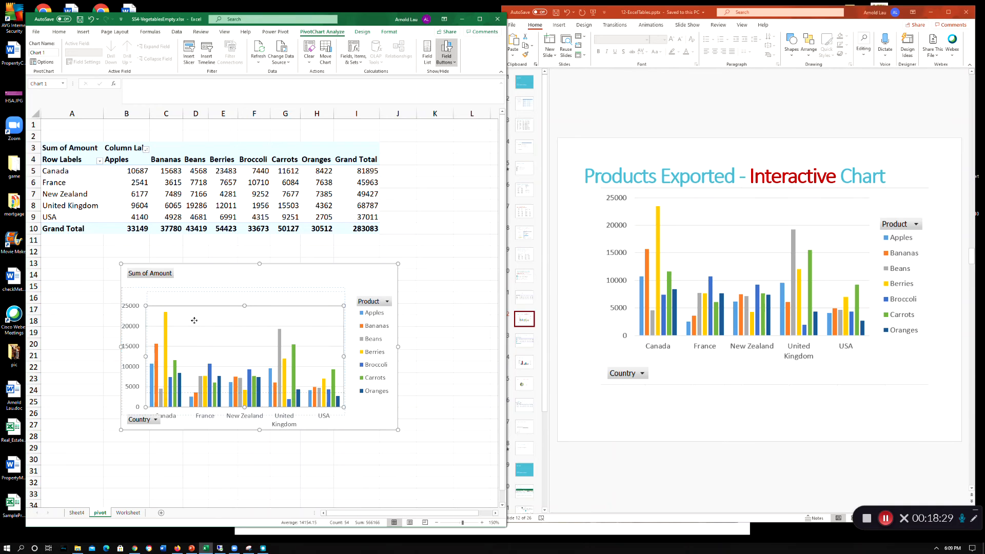
drag(195, 327, 196, 316)
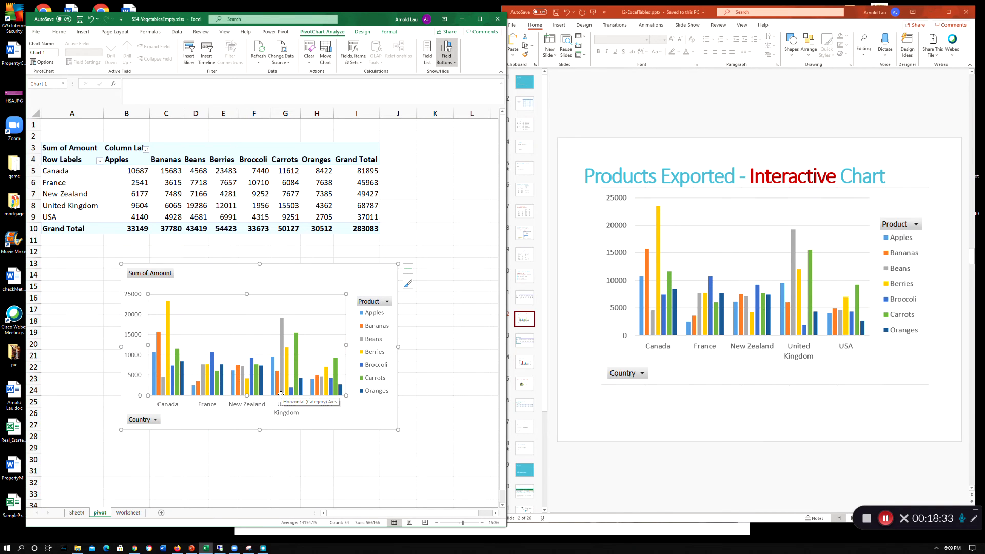